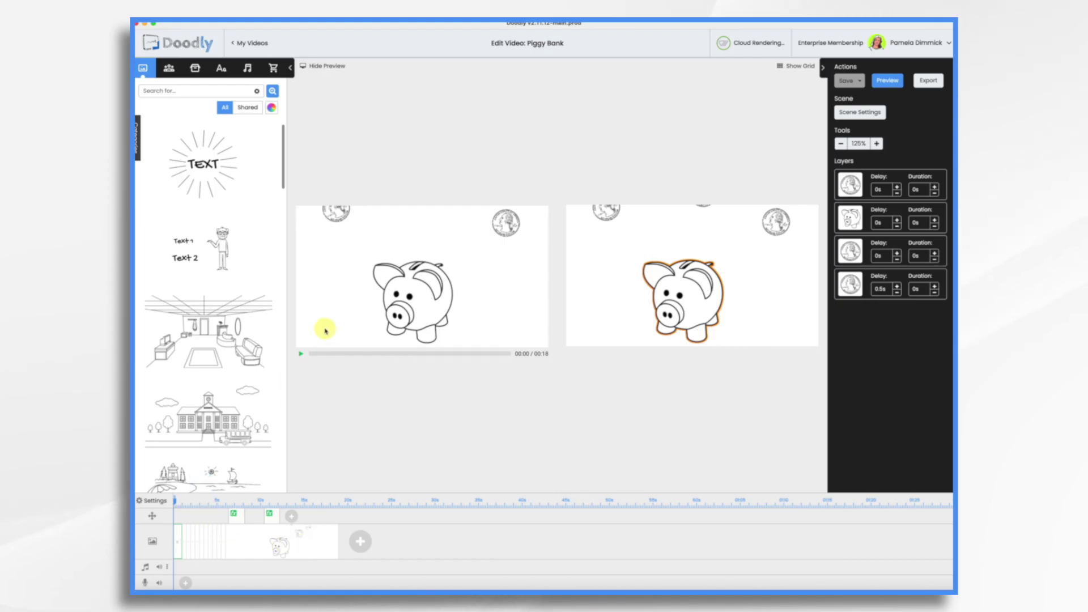
- Play the Piggy Bank video preview and inspect the early scenes that move the coins frame by frame
click(302, 355)
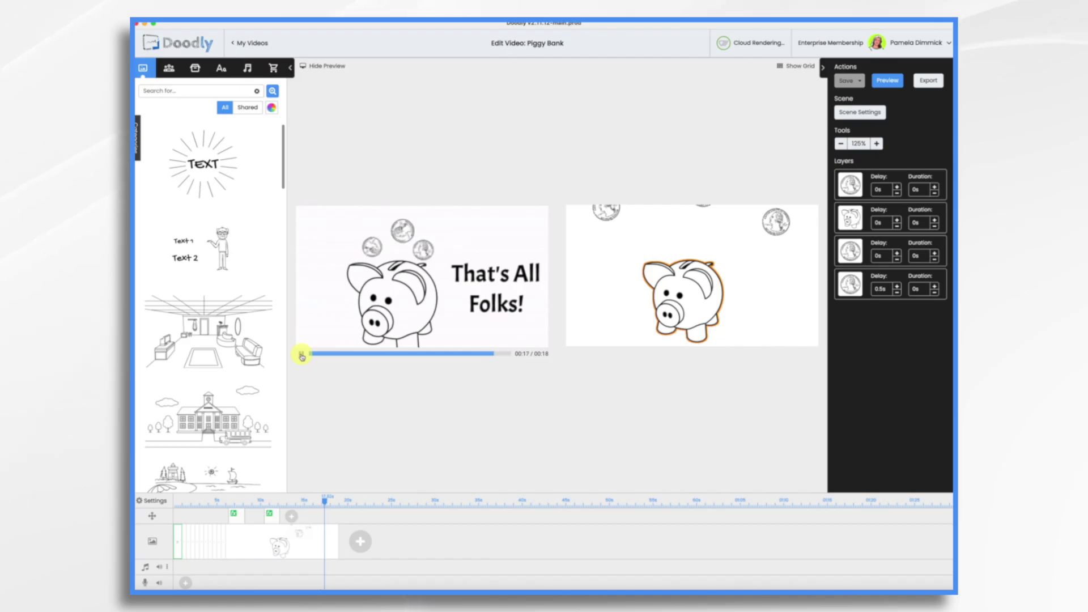
click(185, 545)
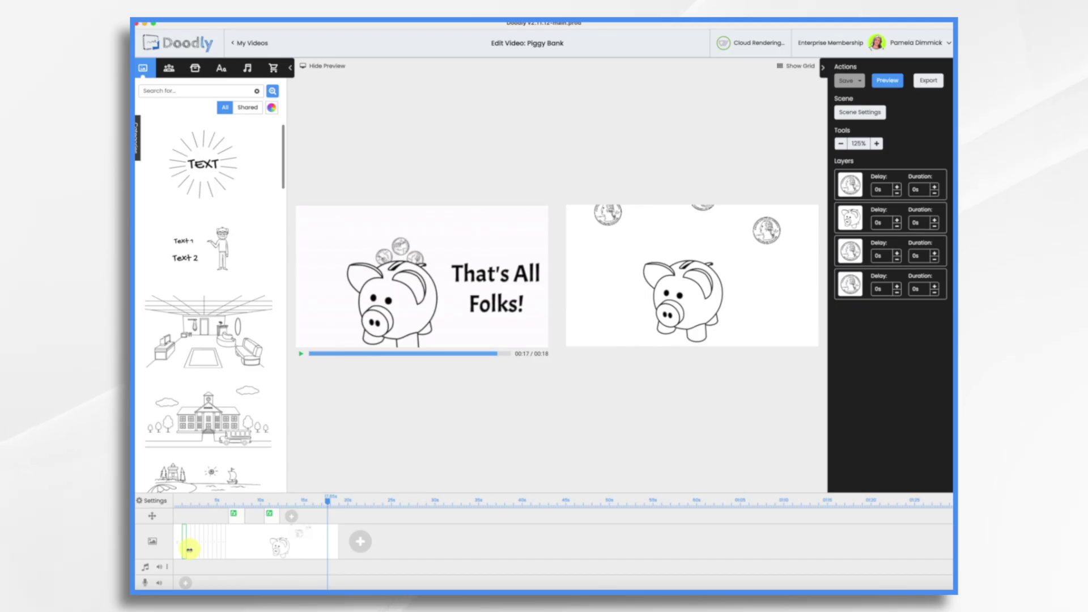
drag(190, 550, 191, 555)
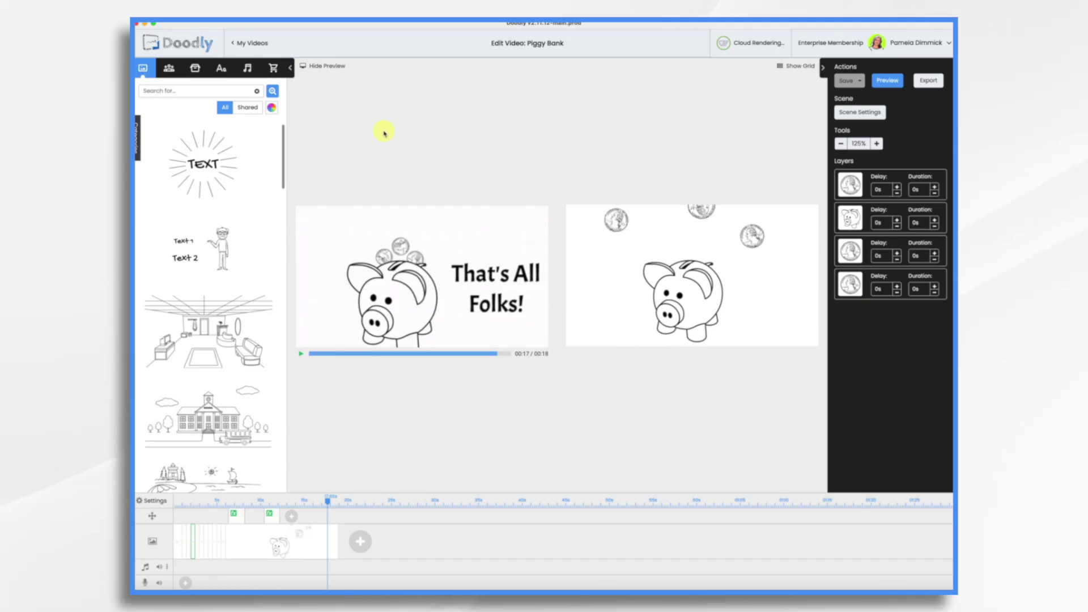
- Create a new whiteboard video titled "Coins in a Piggy Bank" at 480p resolution
click(248, 44)
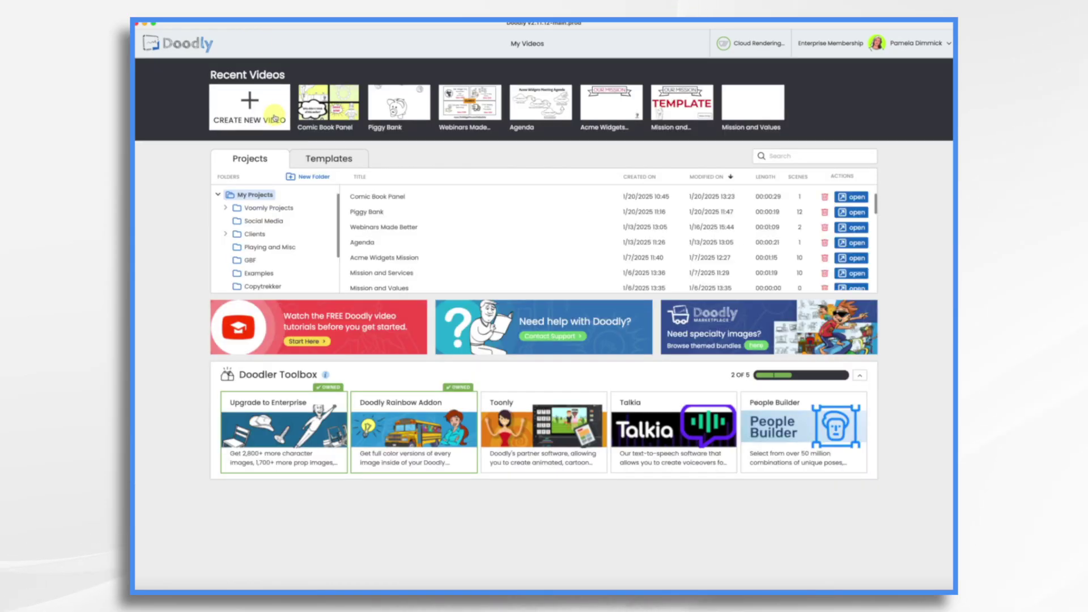
click(276, 116)
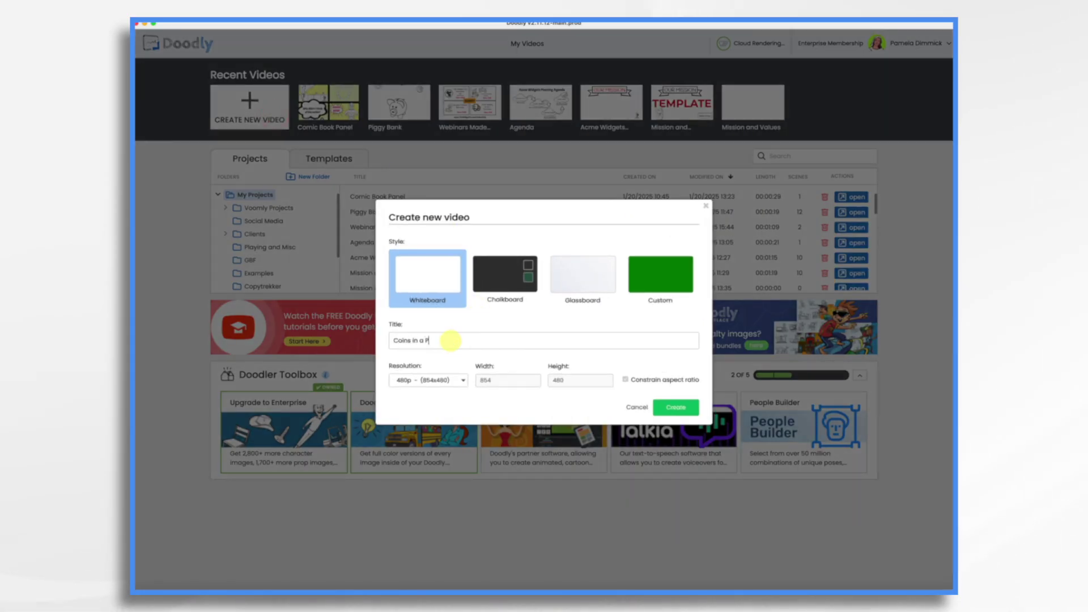
text(Coins in a Piggy Bank)
click(674, 407)
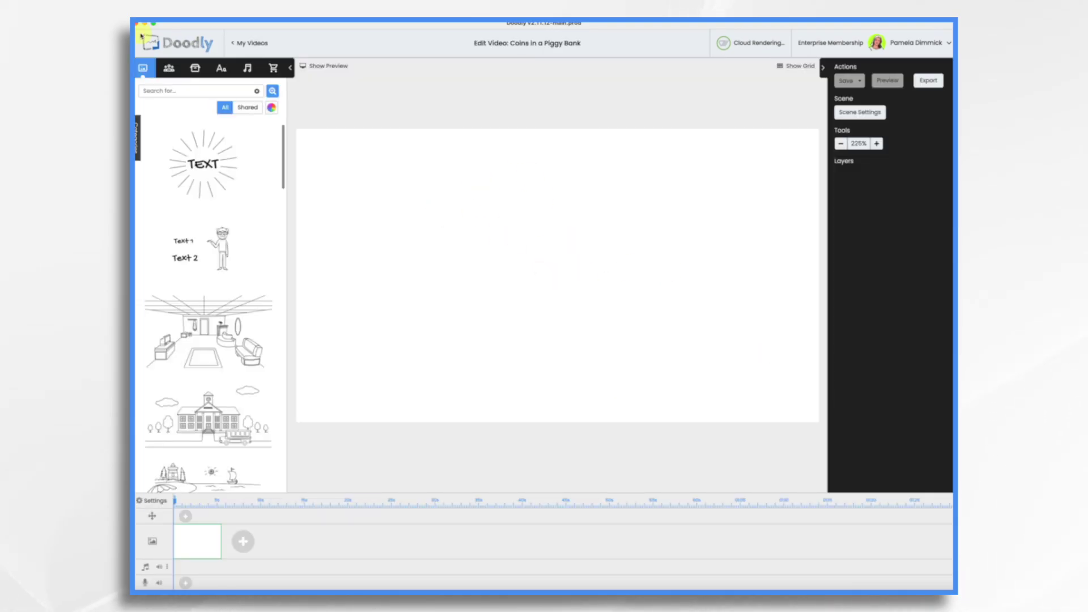
- Search the props for "piggy" and place the front-facing line-drawn Piggy Bank in the centre of the scene
click(194, 67)
click(220, 94)
text(piggy)
key(Return)
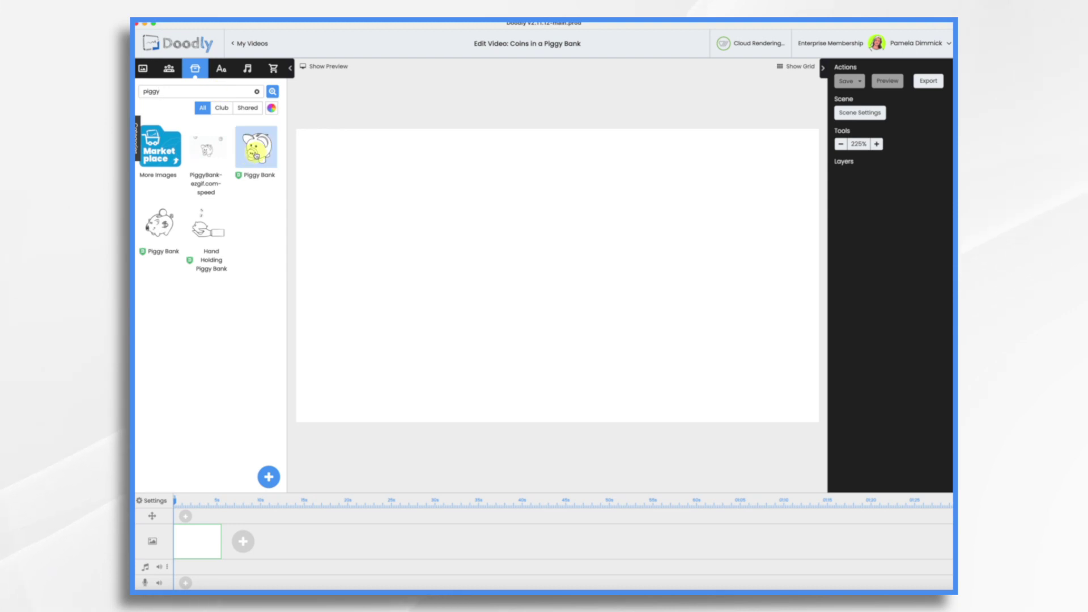
mouse_move(255, 153)
mouse_down()
mouse_move(376, 182)
mouse_move(551, 299)
mouse_up()
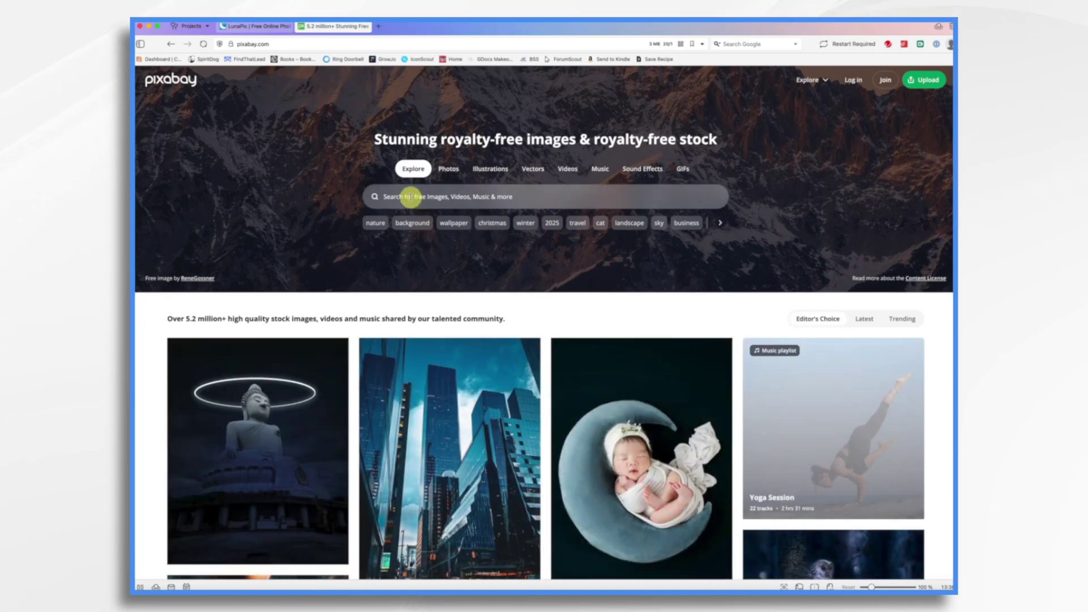
- Switch to Pixabay in the browser, search for "piggy bank", restrict the results to vectors and open the pink piggy bank with a shadow
click(411, 196)
text(piggy bank)
key(Return)
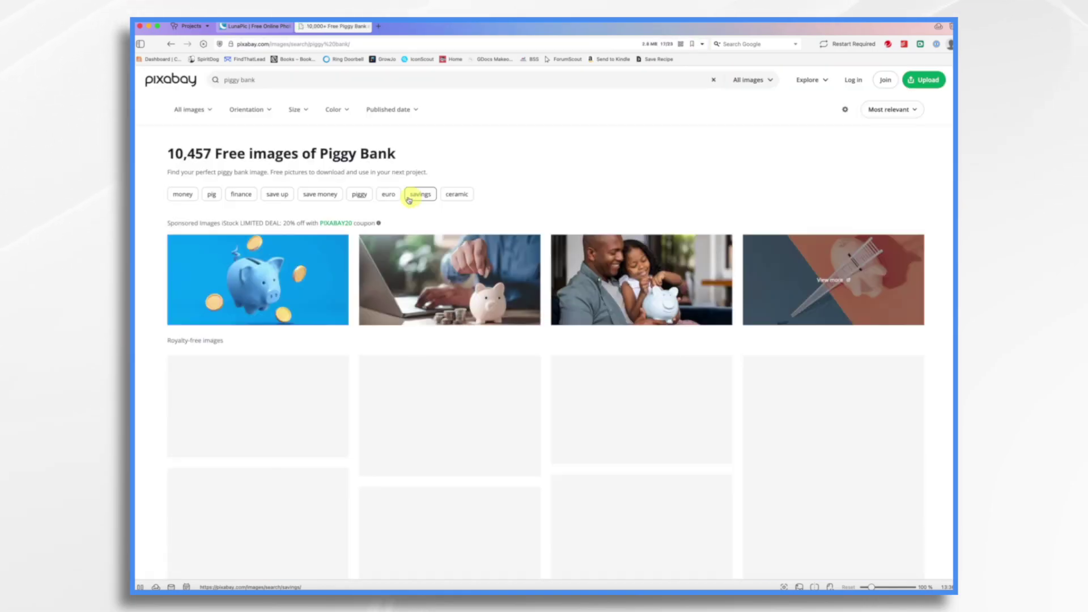
click(209, 109)
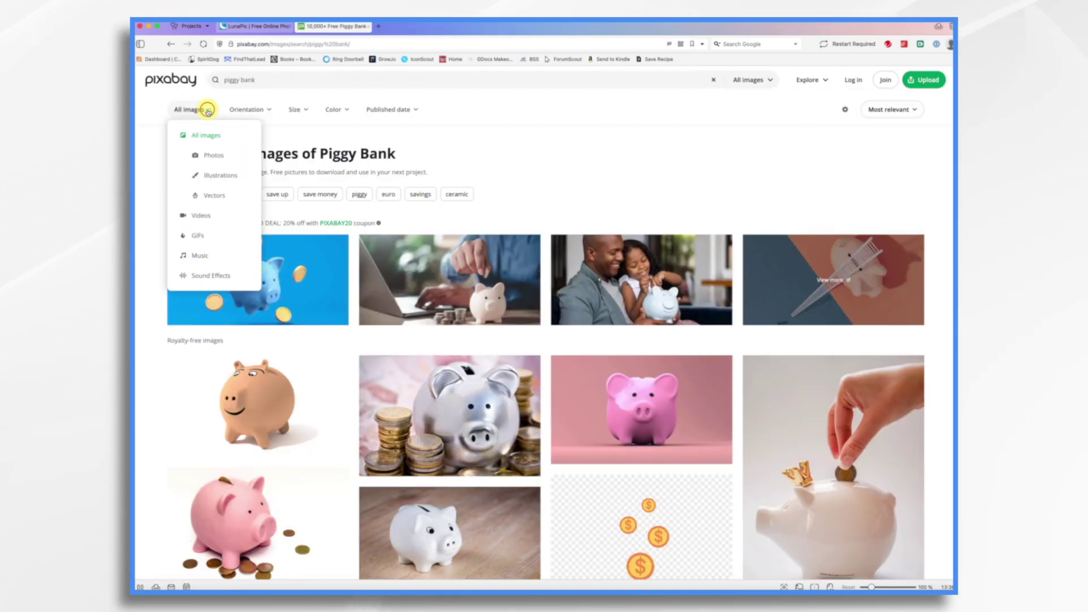
click(215, 195)
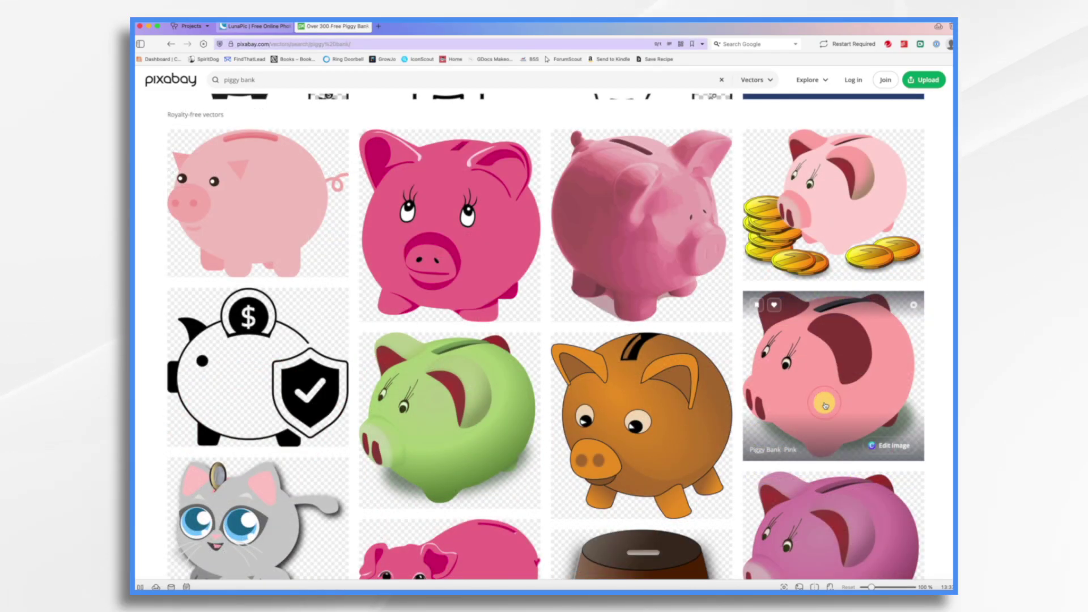
click(825, 402)
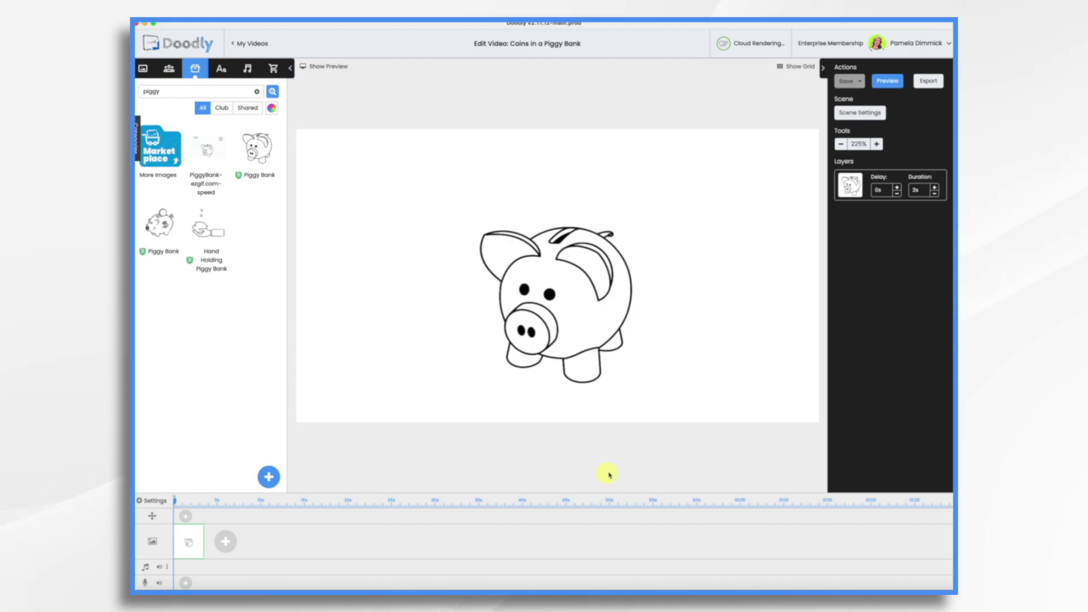
- Back in Doodly, upload piggy-bank-309597_1280.png from the Downloads folder as a new prop
click(268, 477)
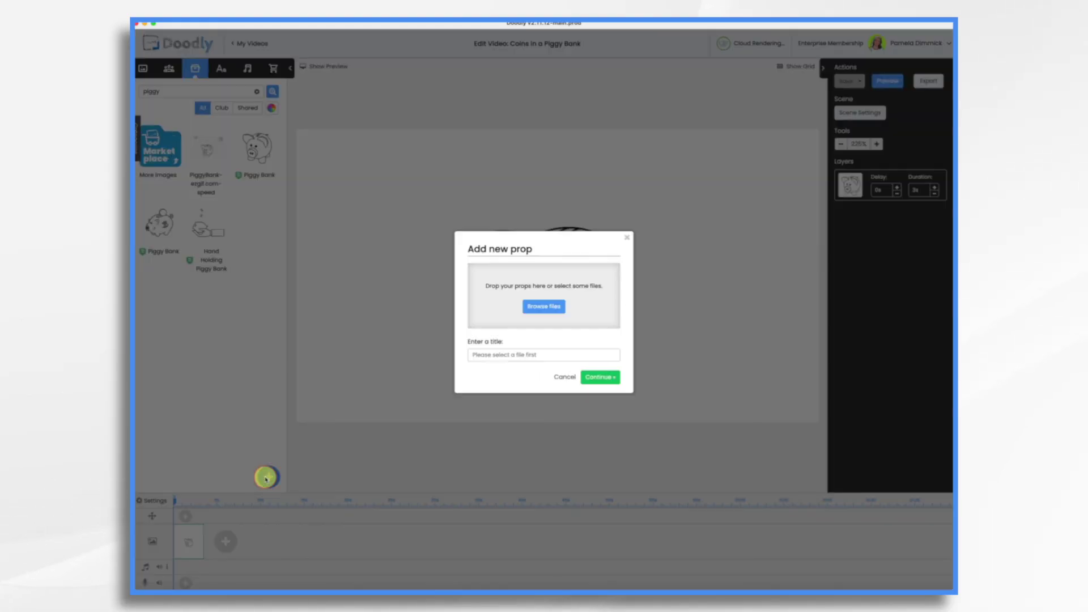
click(542, 314)
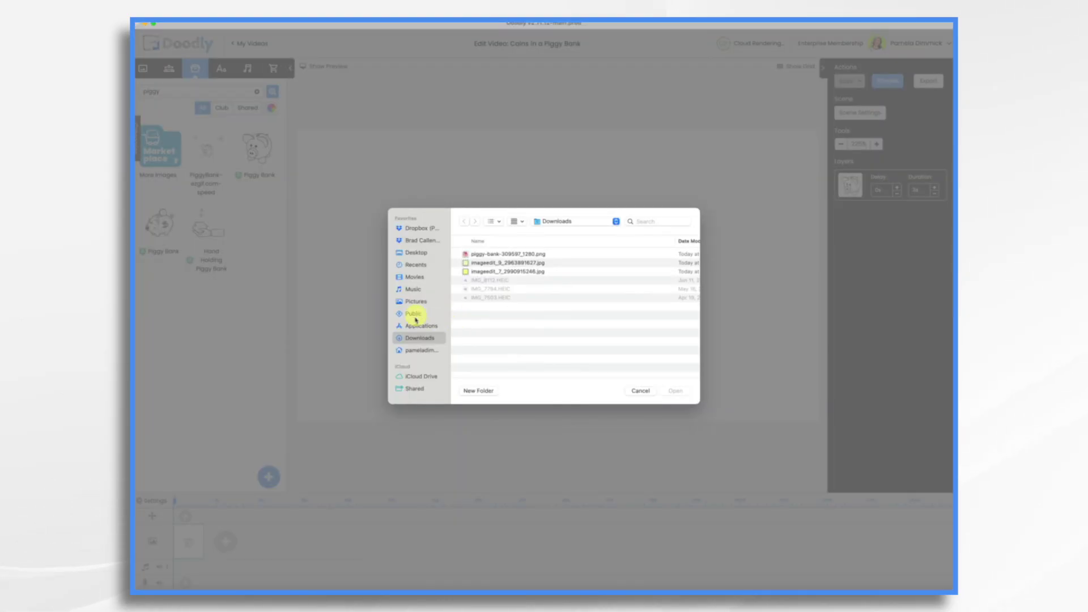
click(513, 255)
click(675, 392)
click(596, 392)
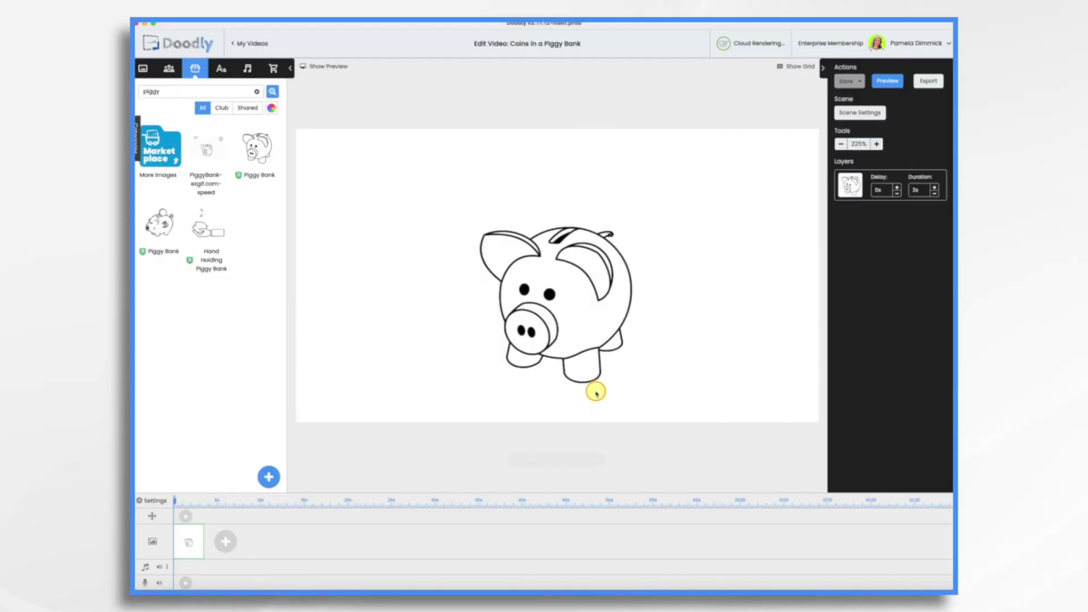
- Delete the line-drawn piggy bank from the scene and position the pink piggy bank at its centre
drag(534, 297, 470, 339)
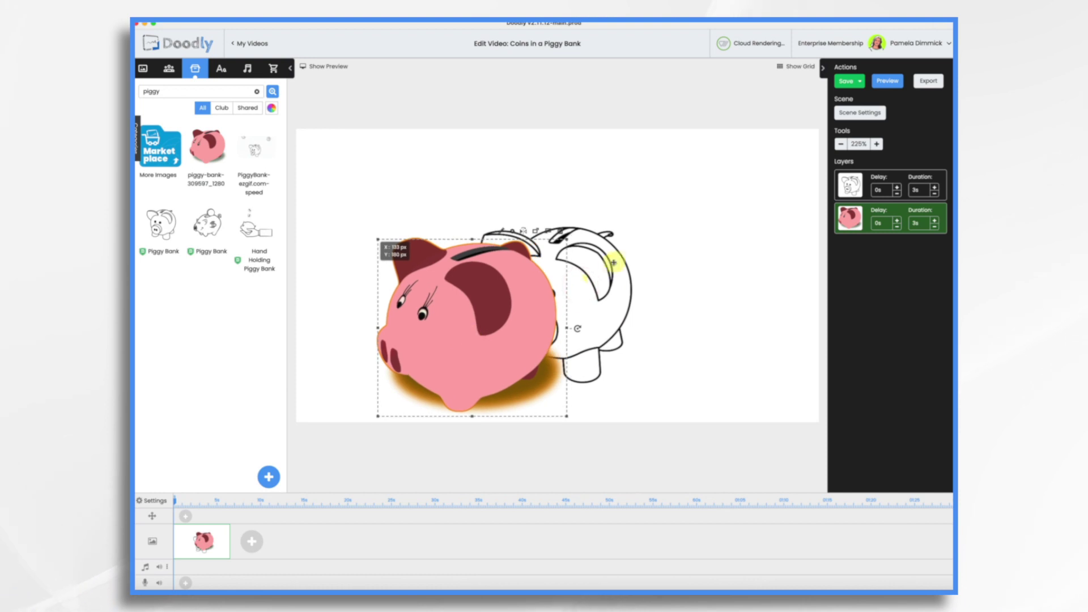
click(612, 273)
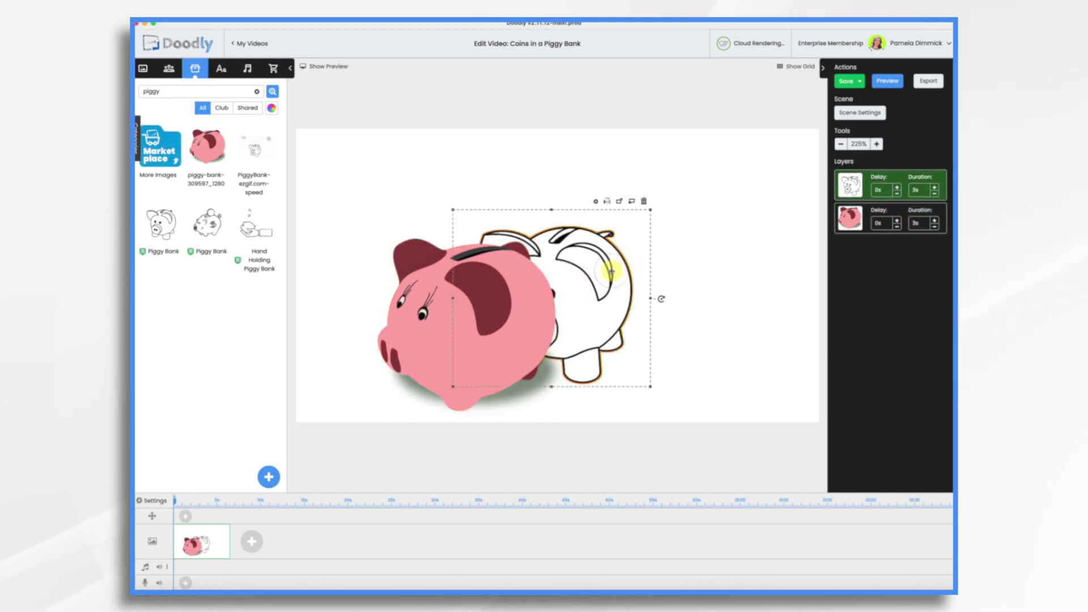
click(643, 203)
click(626, 331)
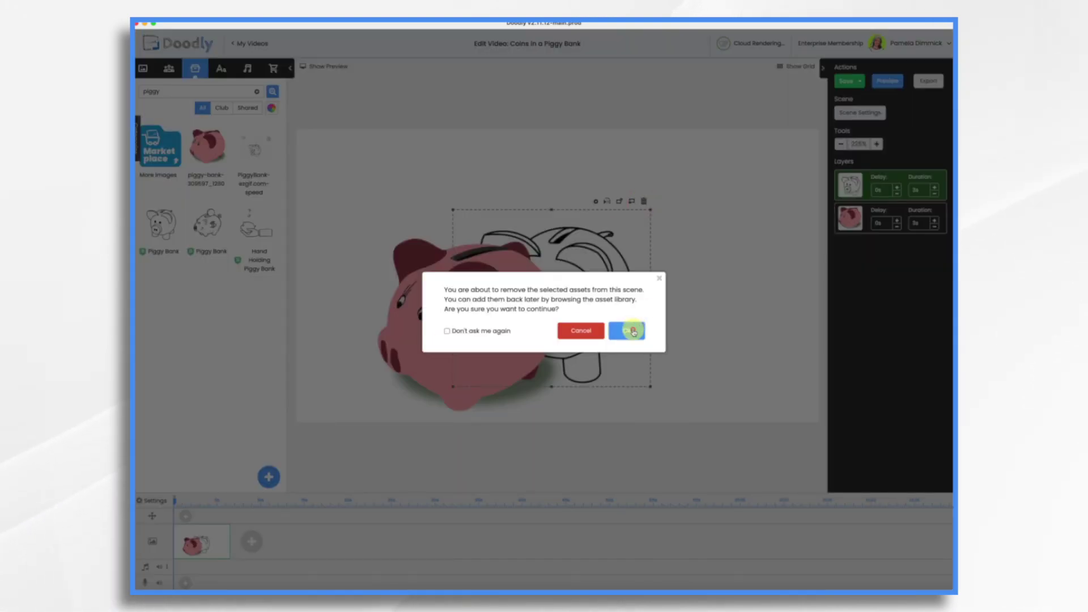
drag(445, 300, 524, 280)
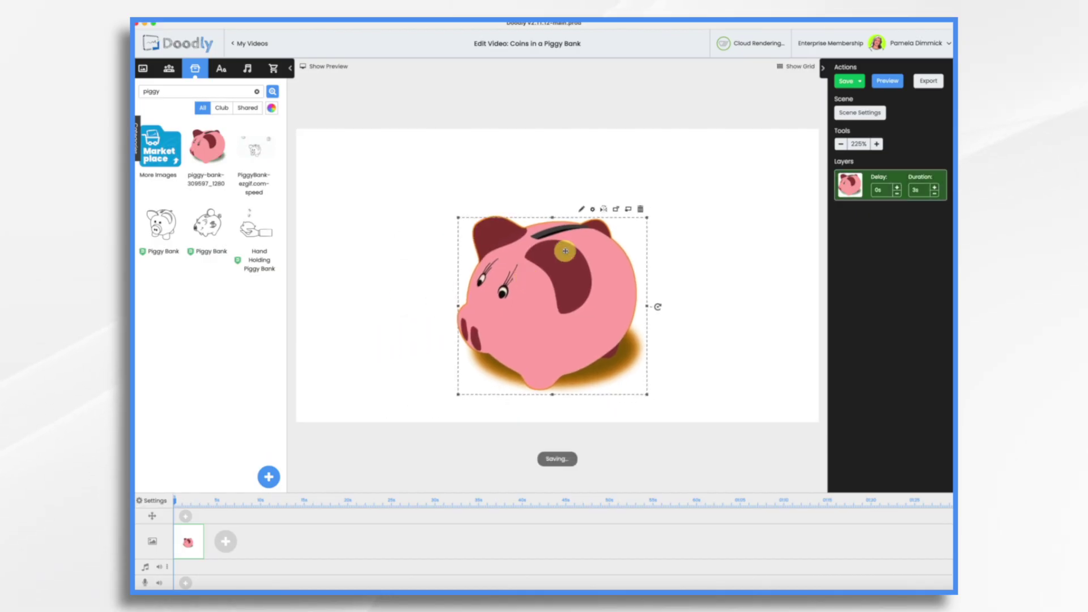
- Edit the pink piggy bank asset to use the Fade reveal mode and save it back to the scene
click(581, 212)
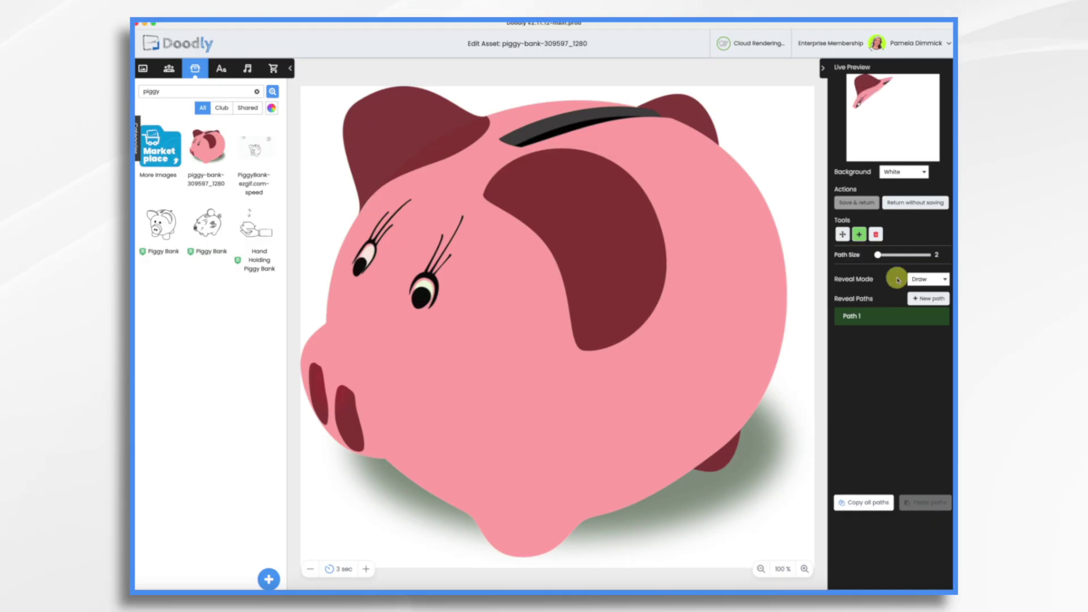
click(927, 280)
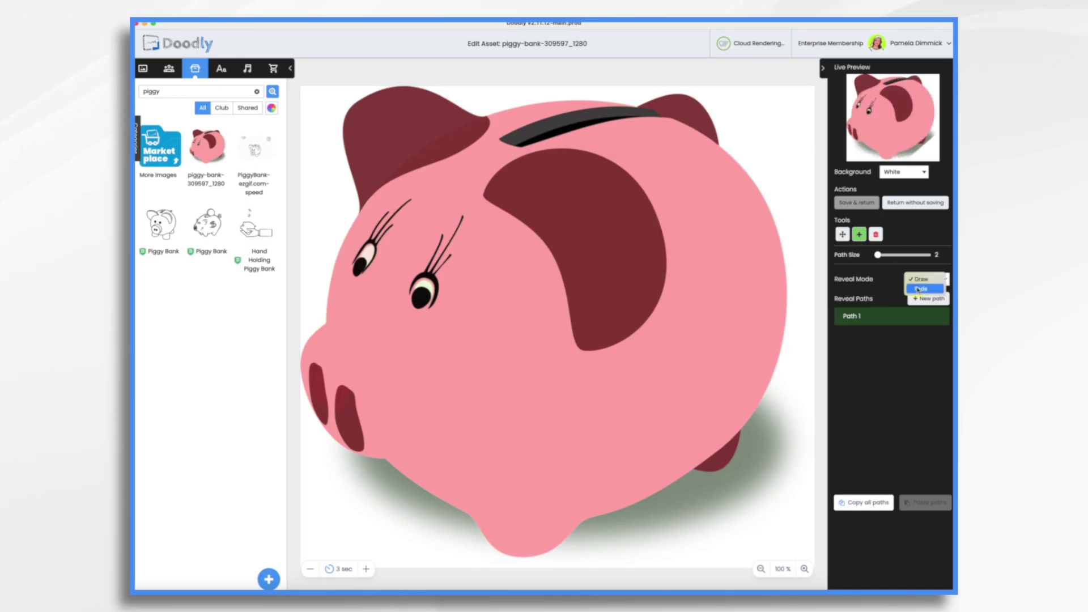
click(924, 290)
click(856, 202)
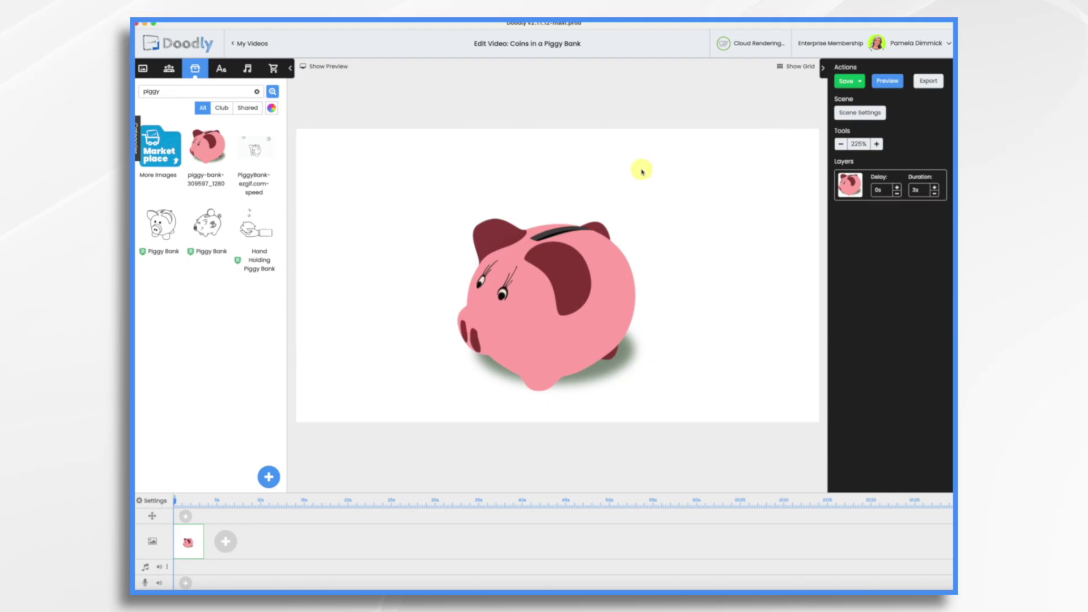
click(498, 266)
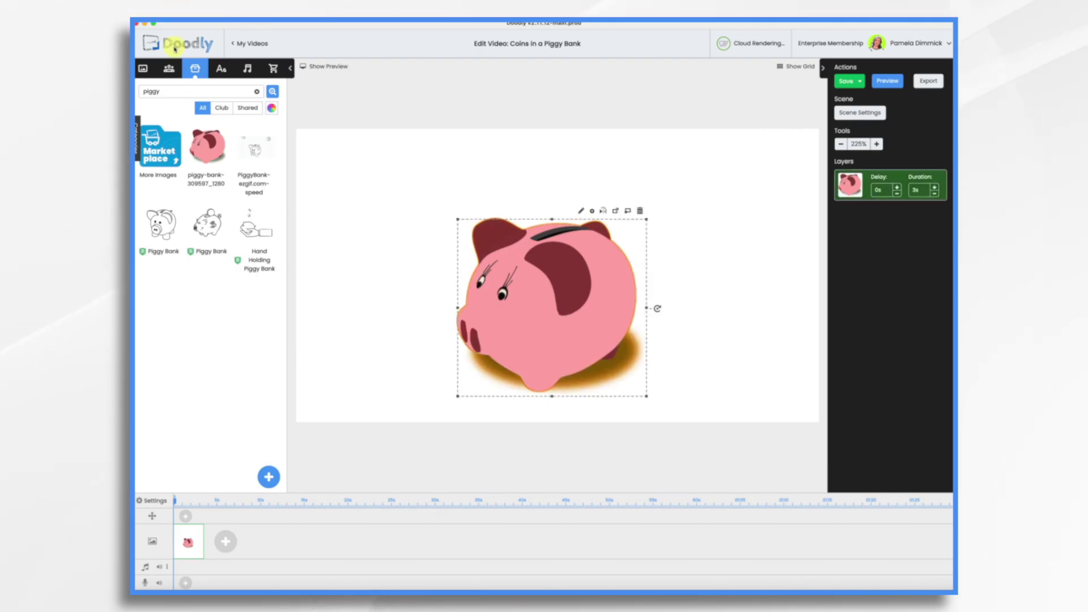
- Search the props for "coin" and place the US Coin Dollar in the upper right of the scene
click(181, 93)
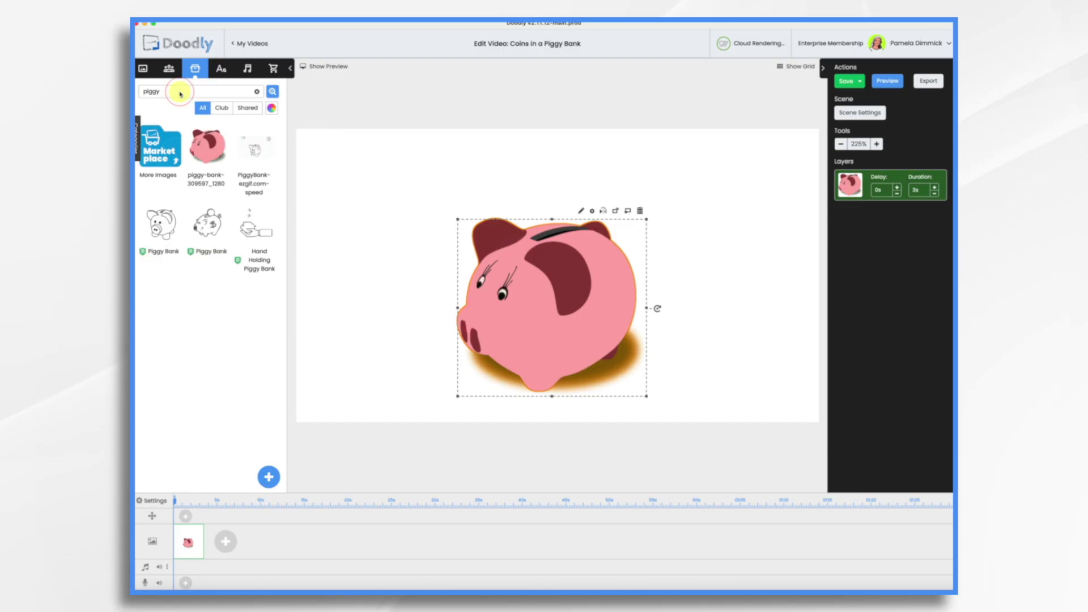
text(coin)
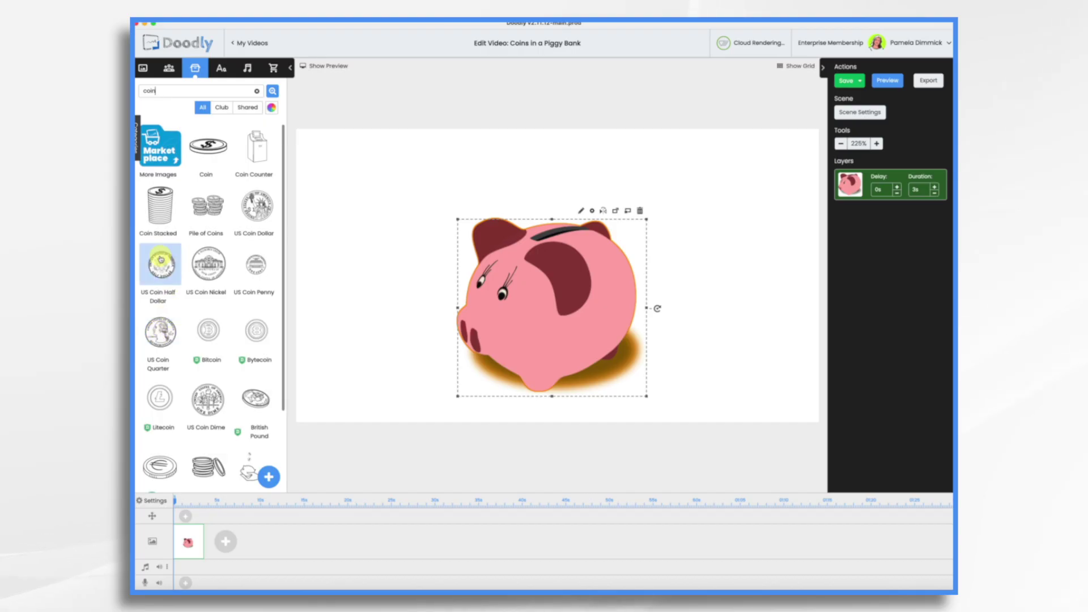
drag(257, 207, 735, 180)
- Lower the piggy bank slightly and shrink the dollar coin to fit above it
drag(543, 294, 532, 316)
click(737, 224)
drag(809, 277, 687, 199)
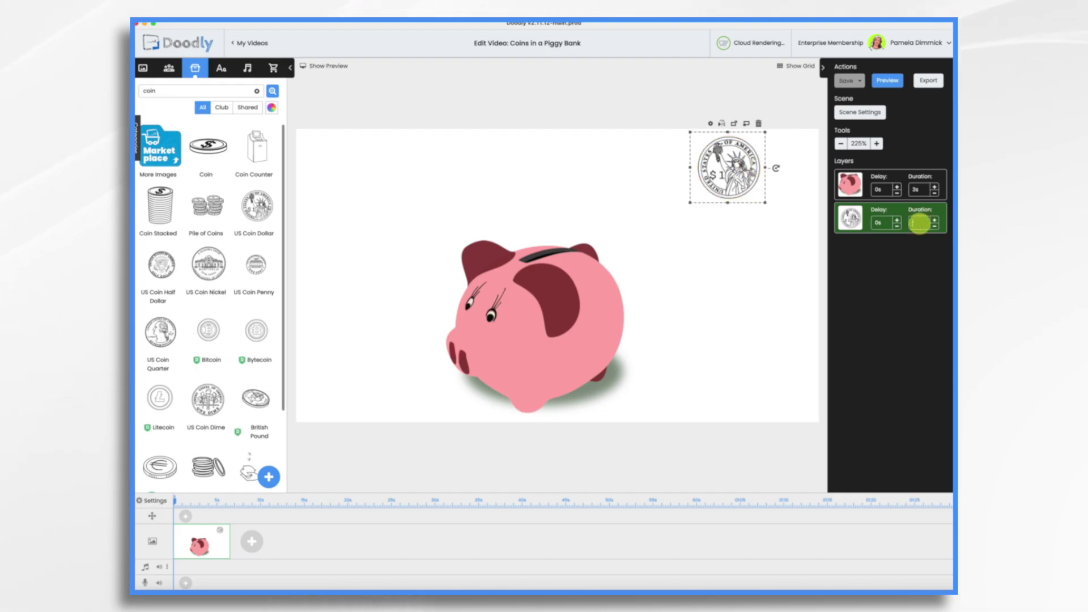
- Set the coin layer's duration to 0s and the piggy bank layer's duration to 0.5s
key(Return)
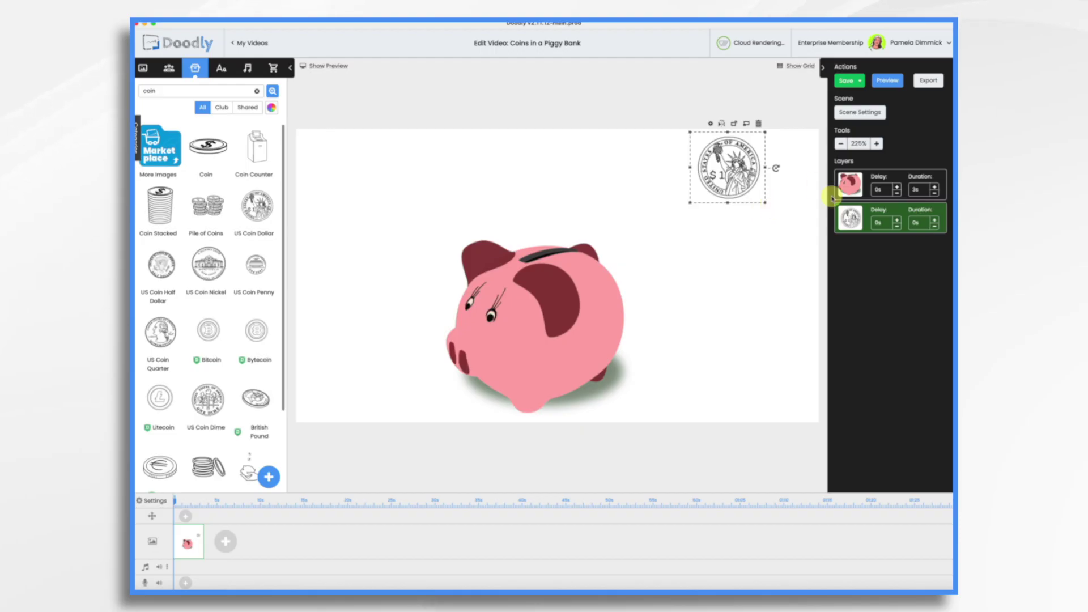
click(936, 194)
click(936, 194)
click(936, 194)
click(935, 194)
click(936, 194)
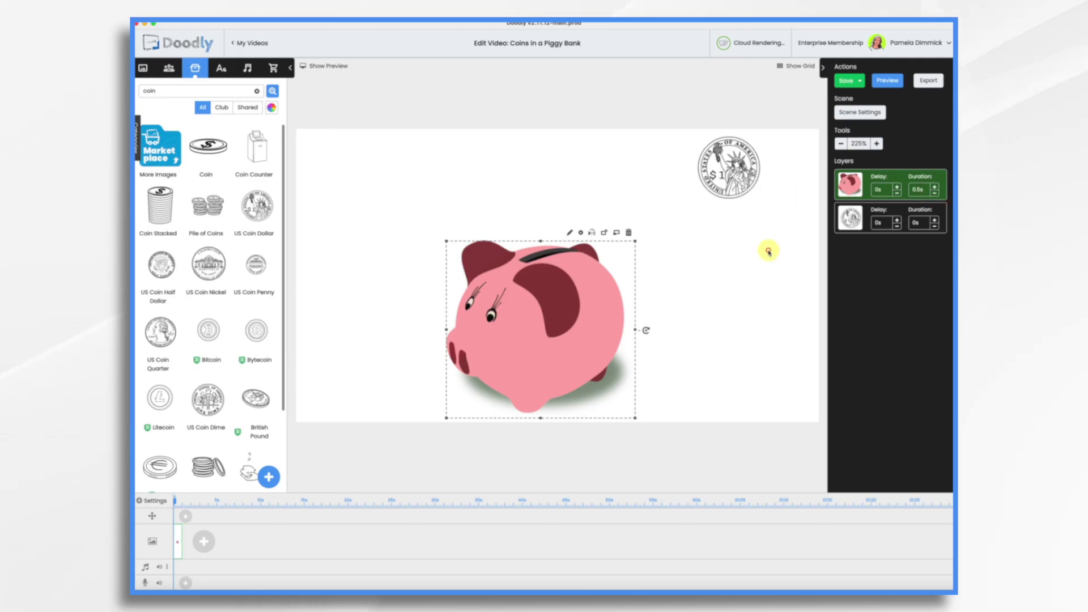
- Reorder the coin layer ahead of the piggy bank layer and position the coin above the pig's back
click(729, 168)
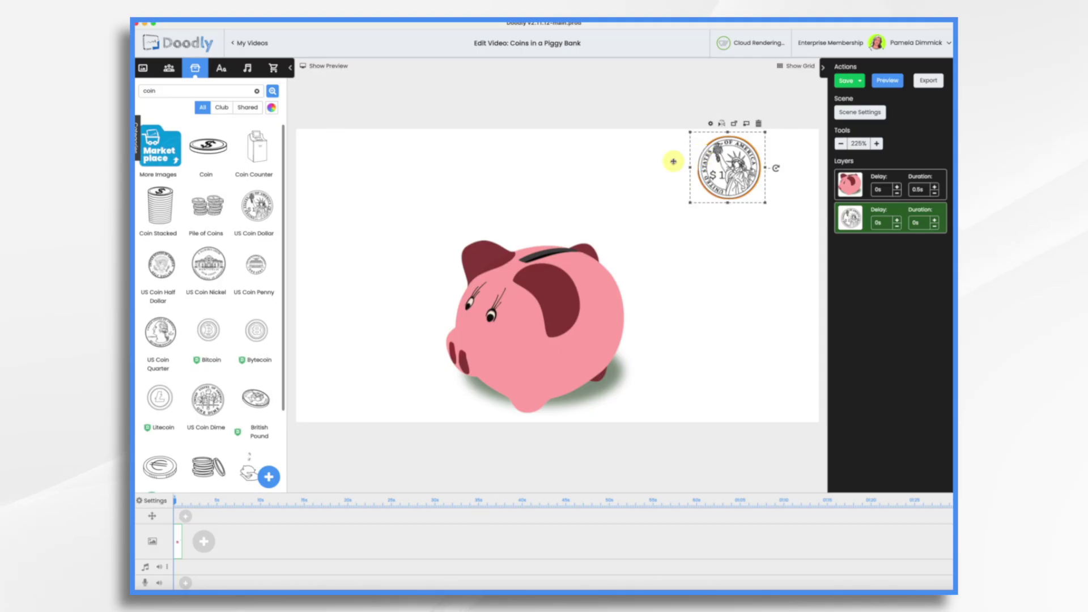
drag(733, 150, 673, 185)
drag(852, 218, 852, 184)
drag(661, 205, 705, 155)
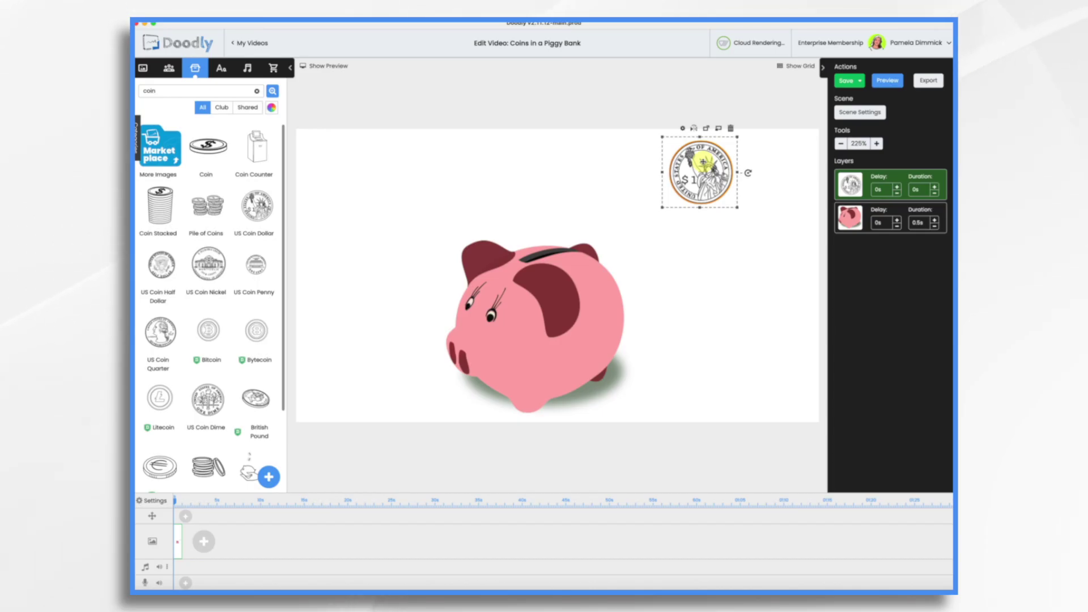
- Paste two copies of the dollar coin and spread the three coins in a row above the piggy bank
key(super+v)
drag(703, 162, 603, 158)
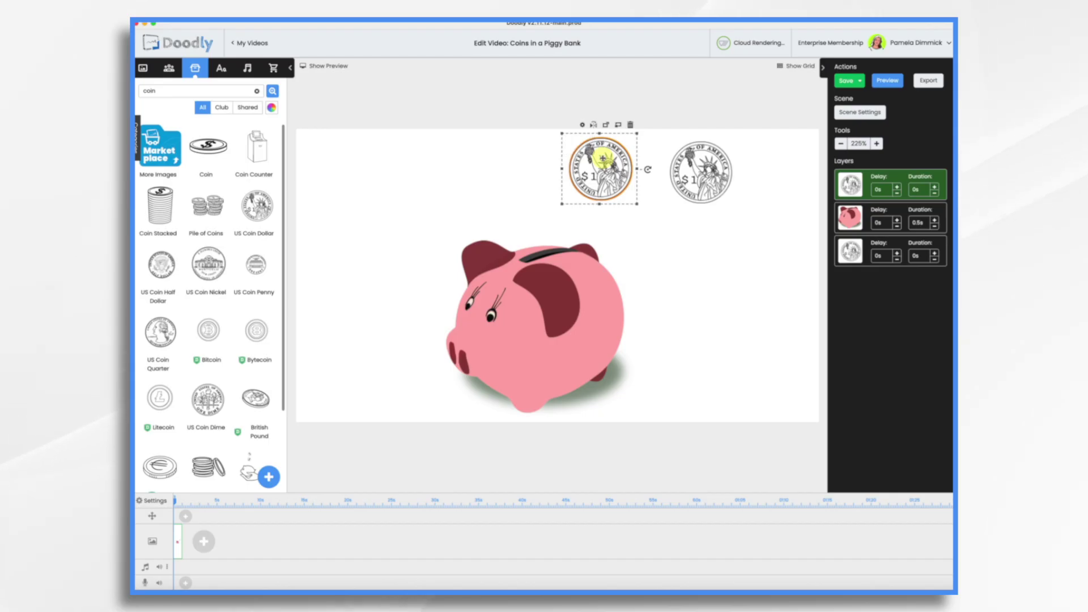
key(super+v)
drag(689, 162, 504, 135)
- Rotate the middle and right coins to different angles so the three coins look varied
click(622, 169)
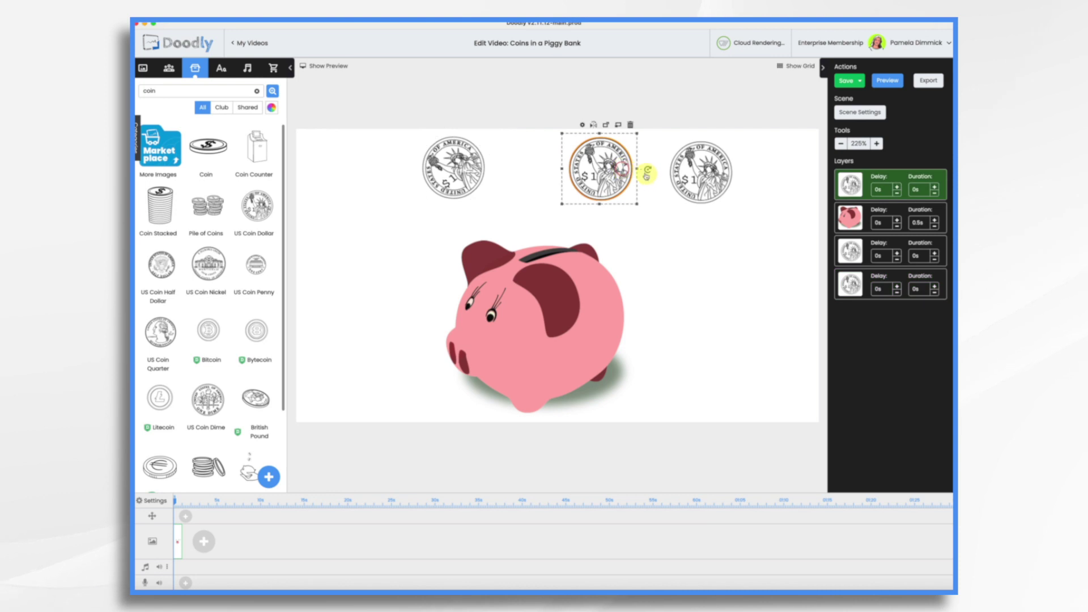
drag(651, 170, 618, 217)
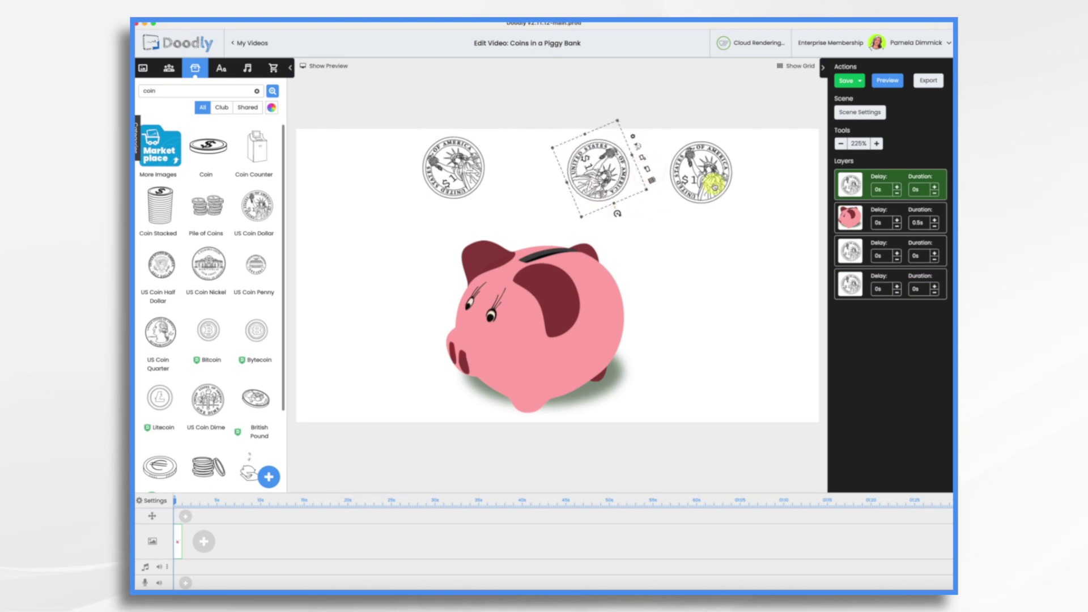
click(713, 177)
drag(749, 174, 620, 227)
- Move the coins partly beyond the scene's top edge and make the piggy bank the first layer
drag(440, 167, 398, 129)
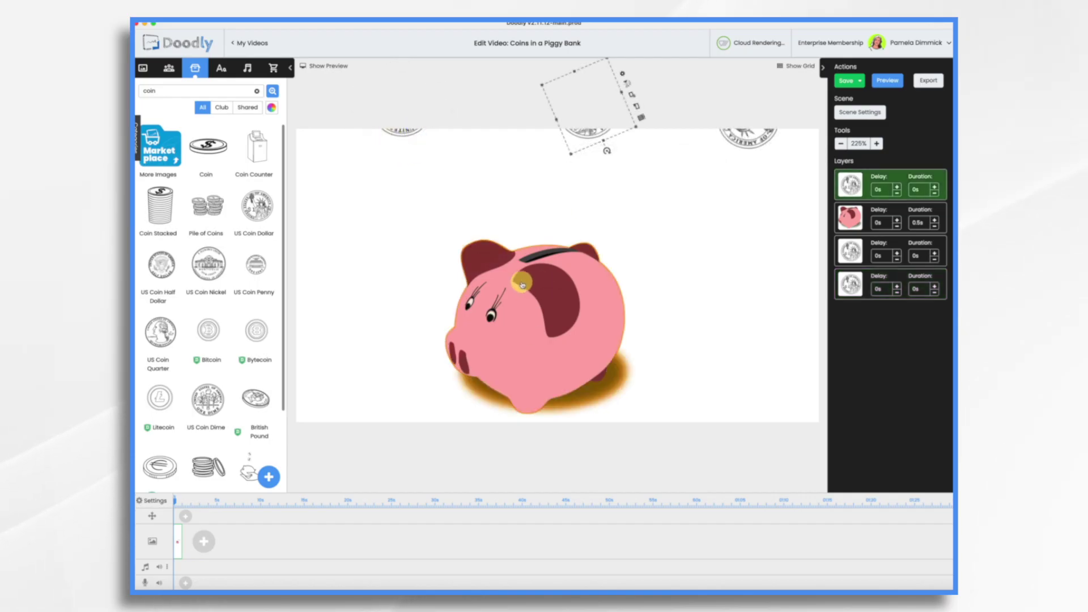
drag(851, 216, 854, 188)
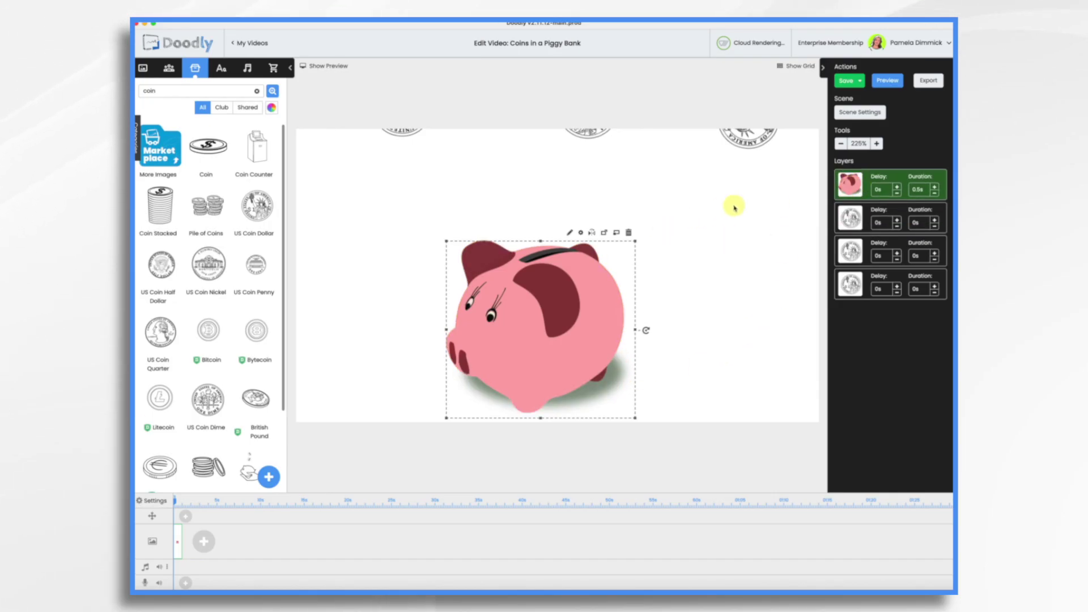
- Preview the first scene and set its erase mode to Off in the scene settings
click(887, 84)
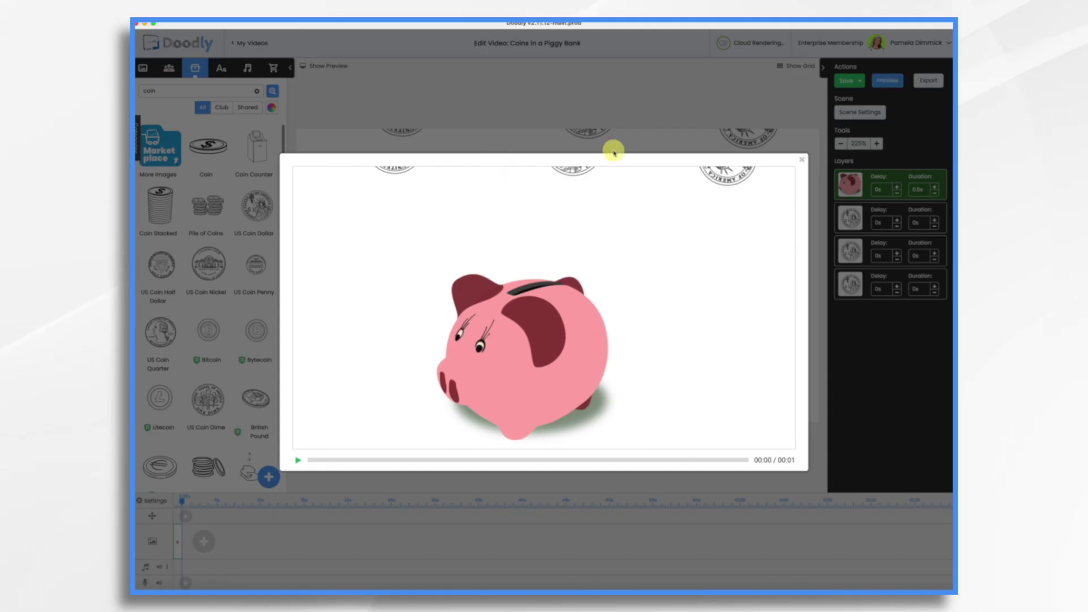
click(800, 161)
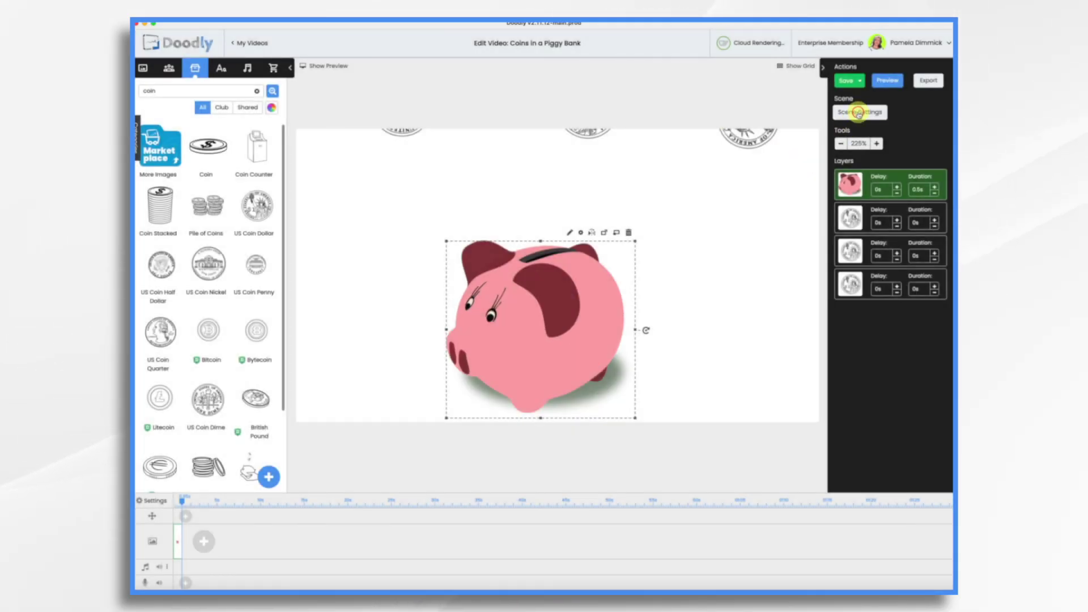
click(859, 112)
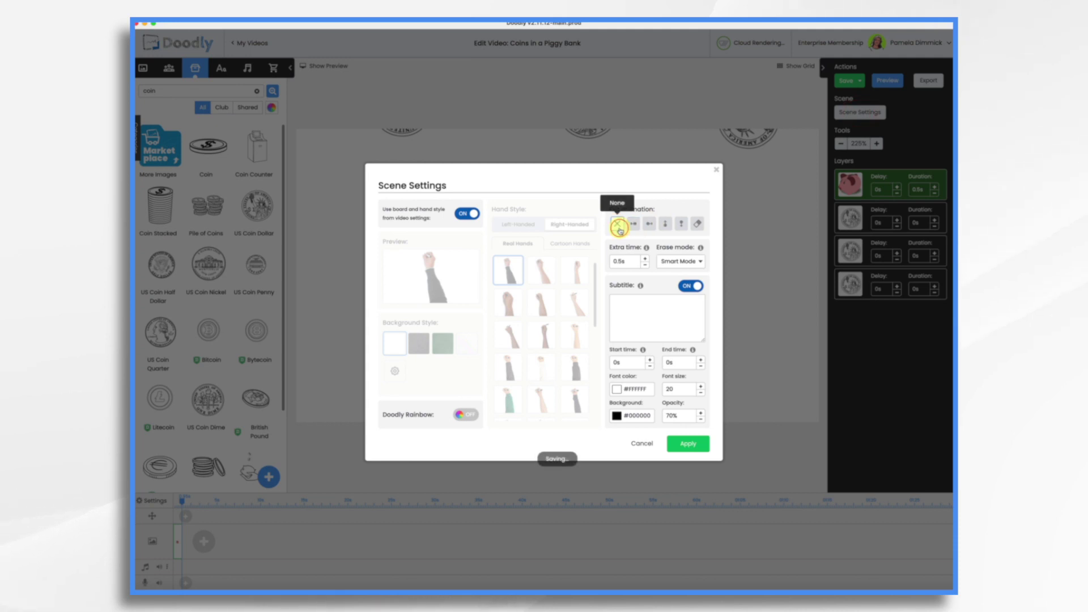
click(692, 264)
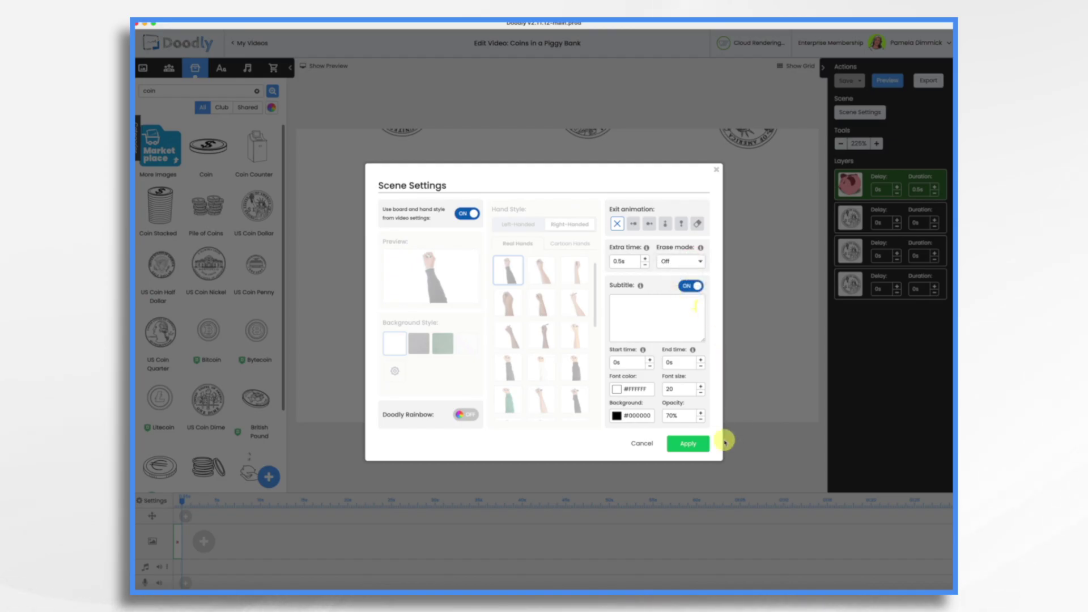
click(692, 444)
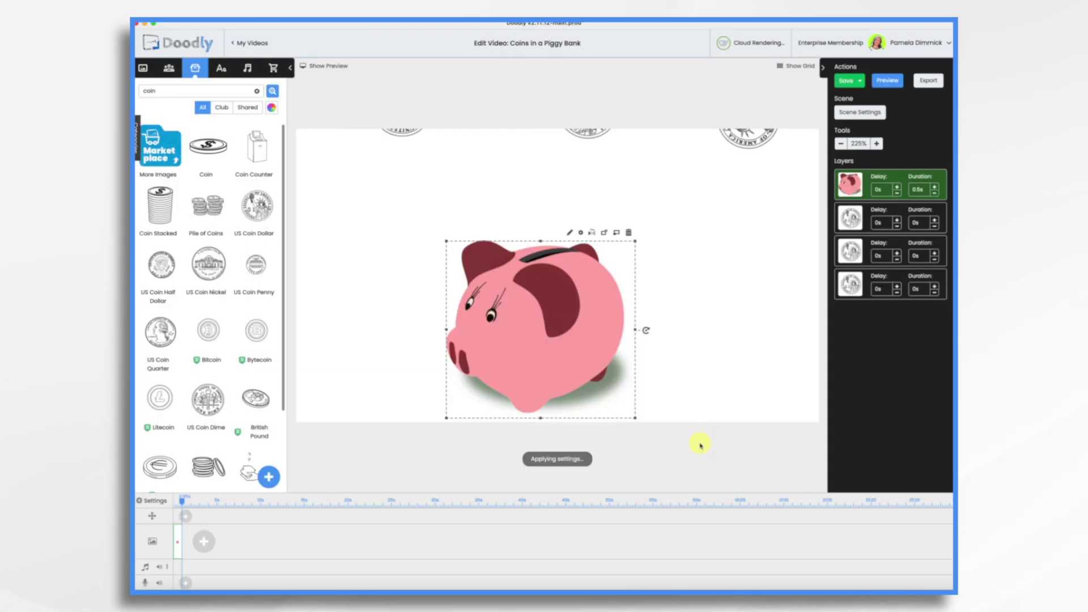
click(596, 324)
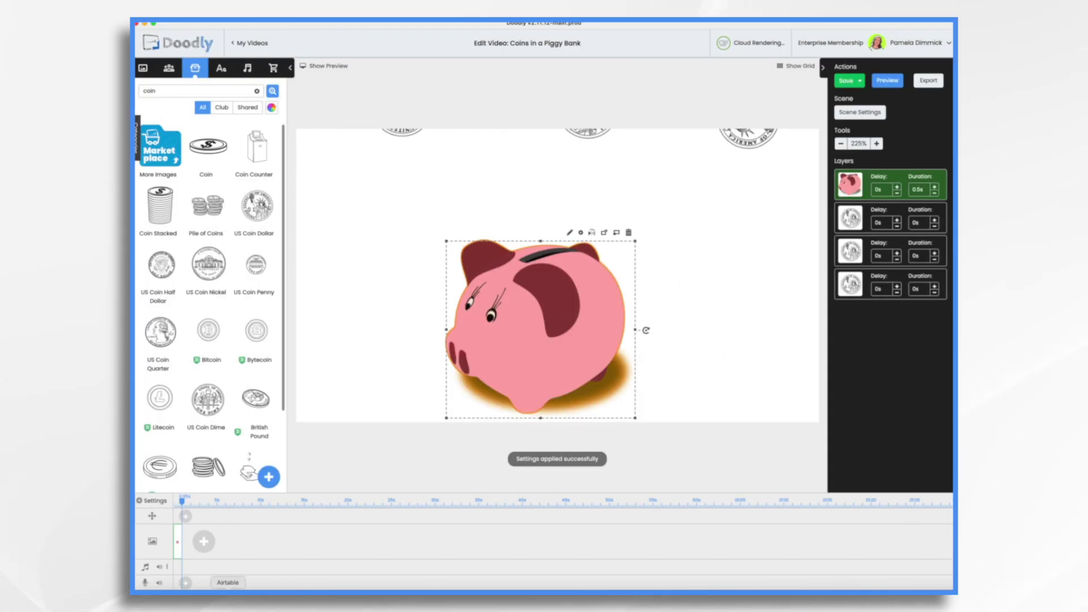
- Duplicate the first scene and move the piggy bank layer below the three coin layers in the copy
right_click(181, 556)
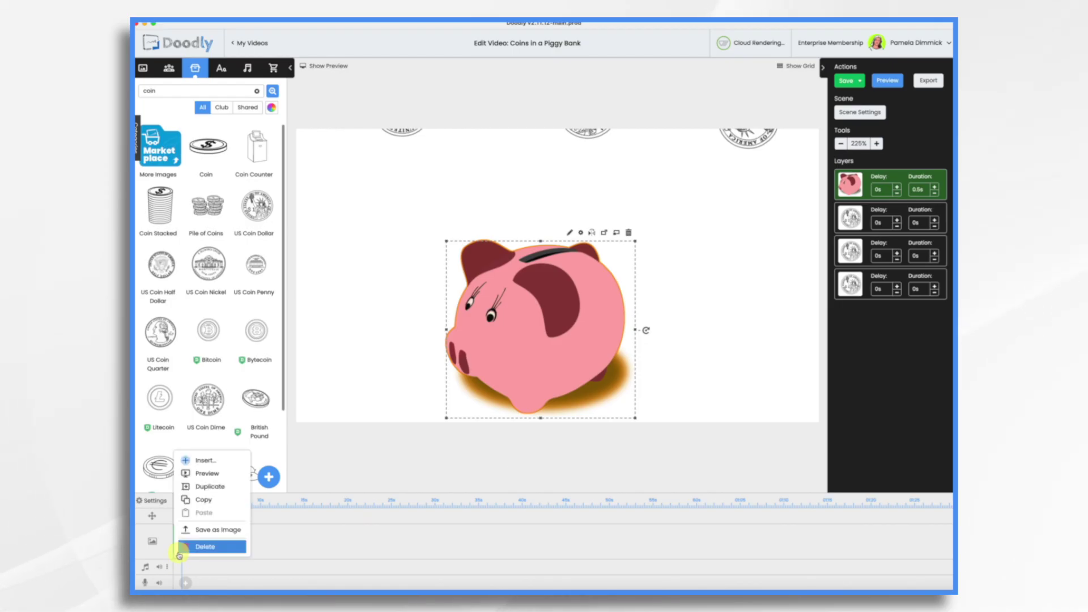
click(210, 485)
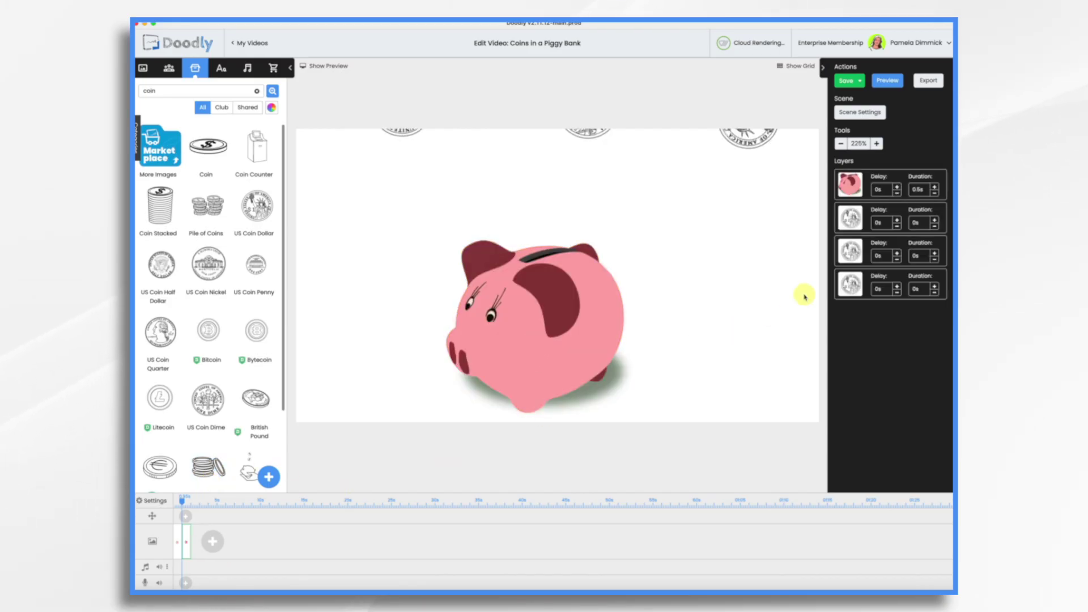
drag(850, 187, 932, 279)
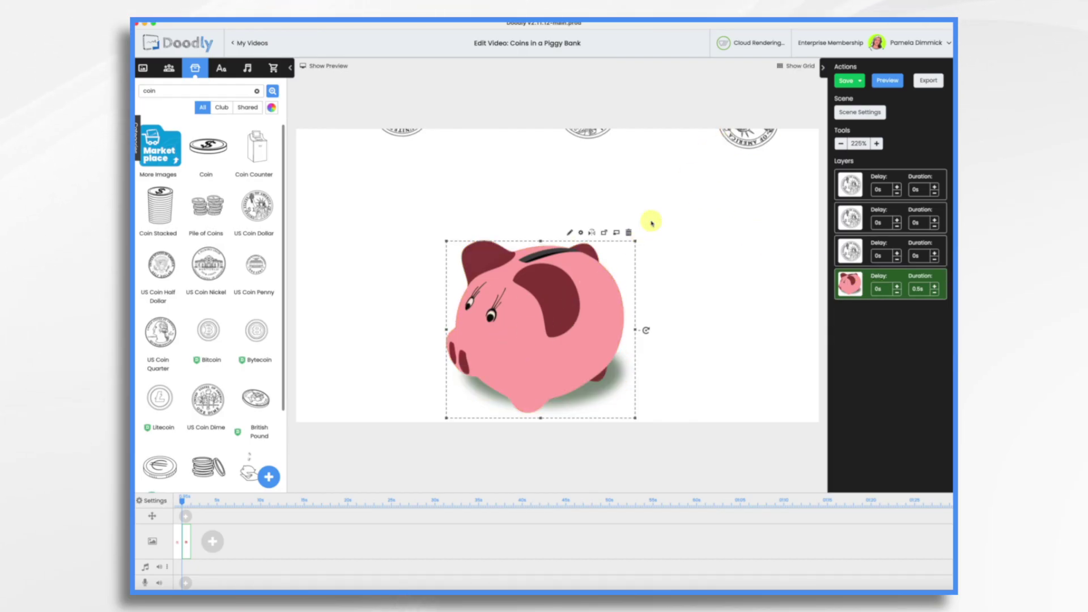
- Lower the three coins in the second scene so more of each shows, shifting the outer coins slightly inward
drag(745, 139, 718, 160)
drag(584, 136, 581, 163)
drag(389, 138, 417, 167)
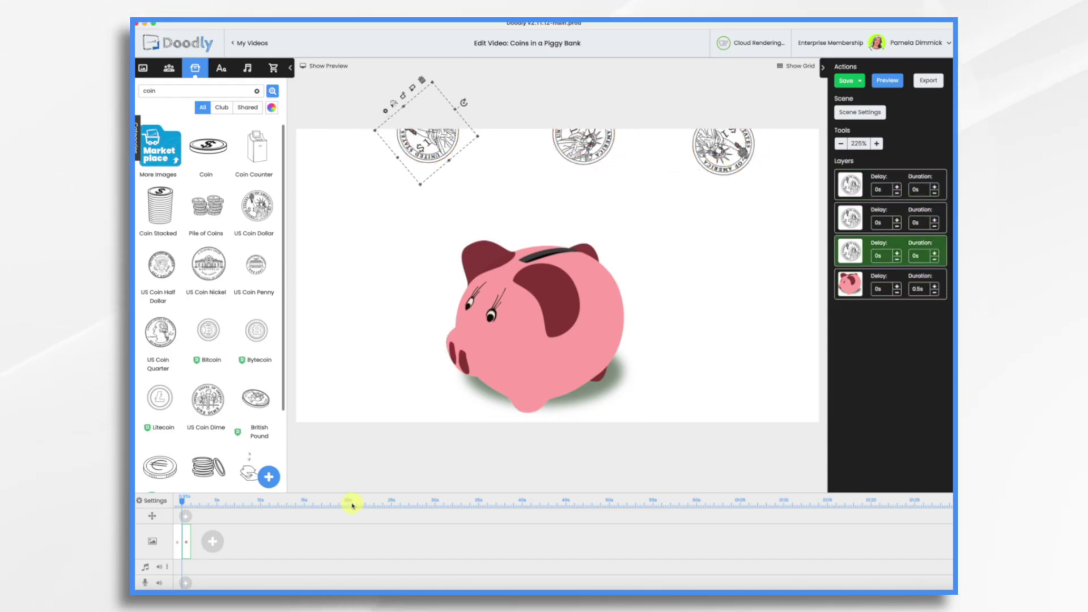
- Duplicate the second scene and move the three coins slightly lower in the copy, rotating each to a new angle
right_click(187, 543)
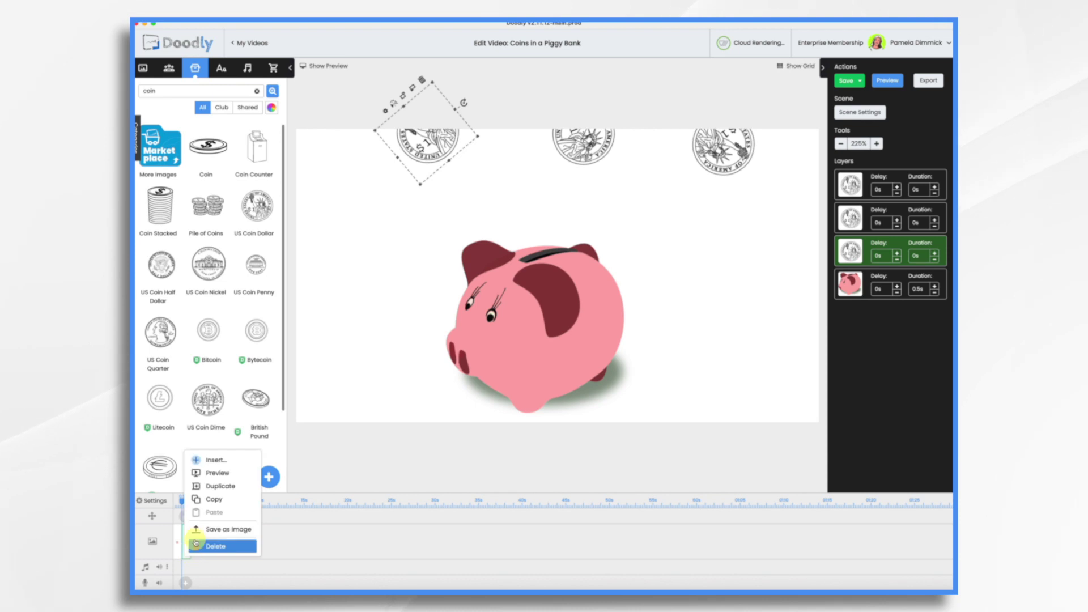
click(212, 486)
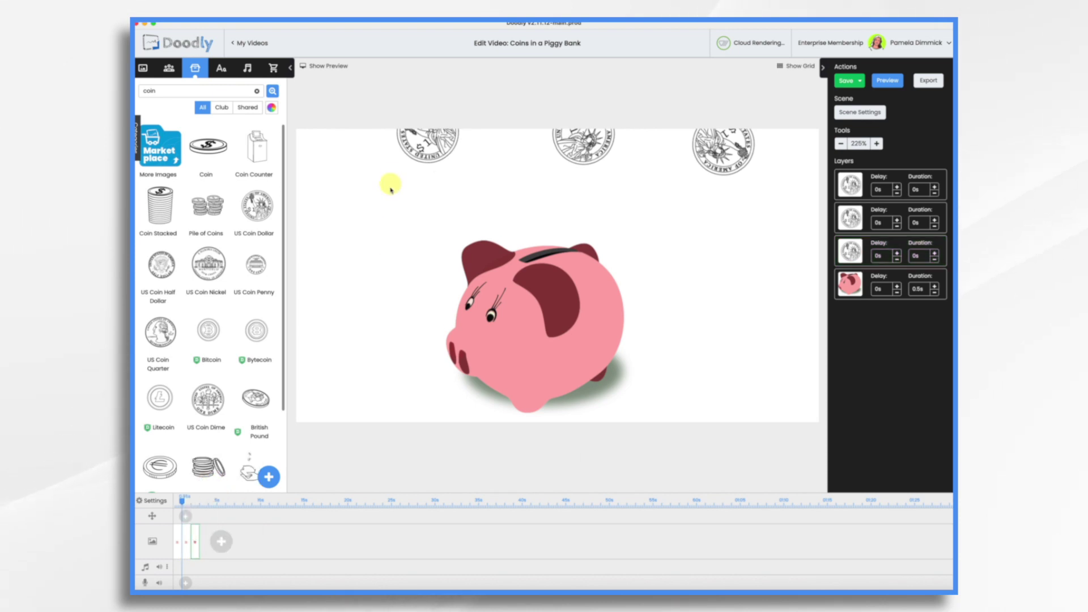
drag(435, 147, 446, 160)
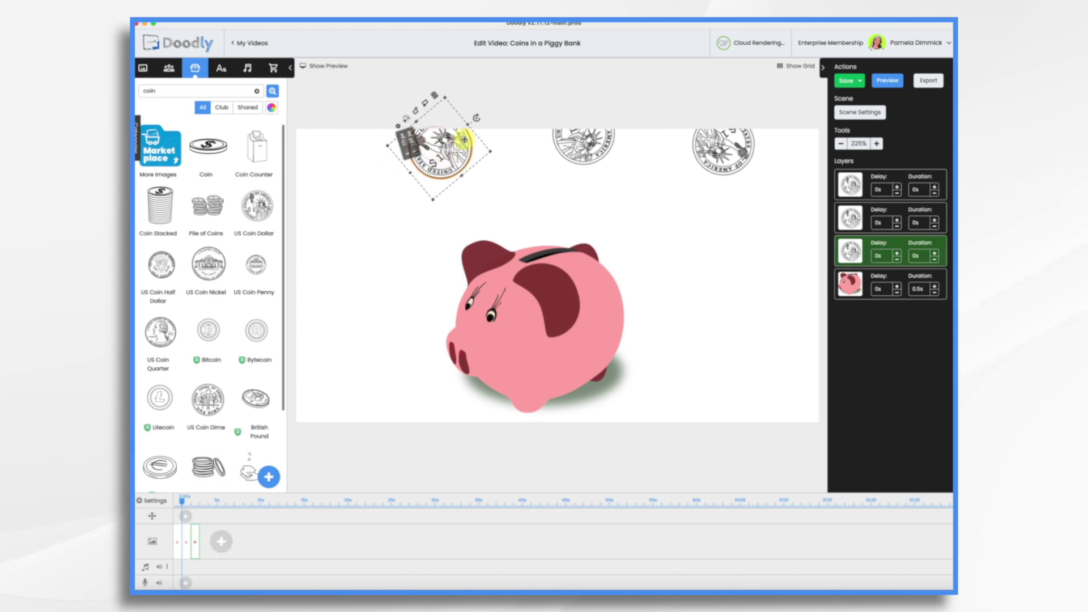
drag(479, 121, 449, 94)
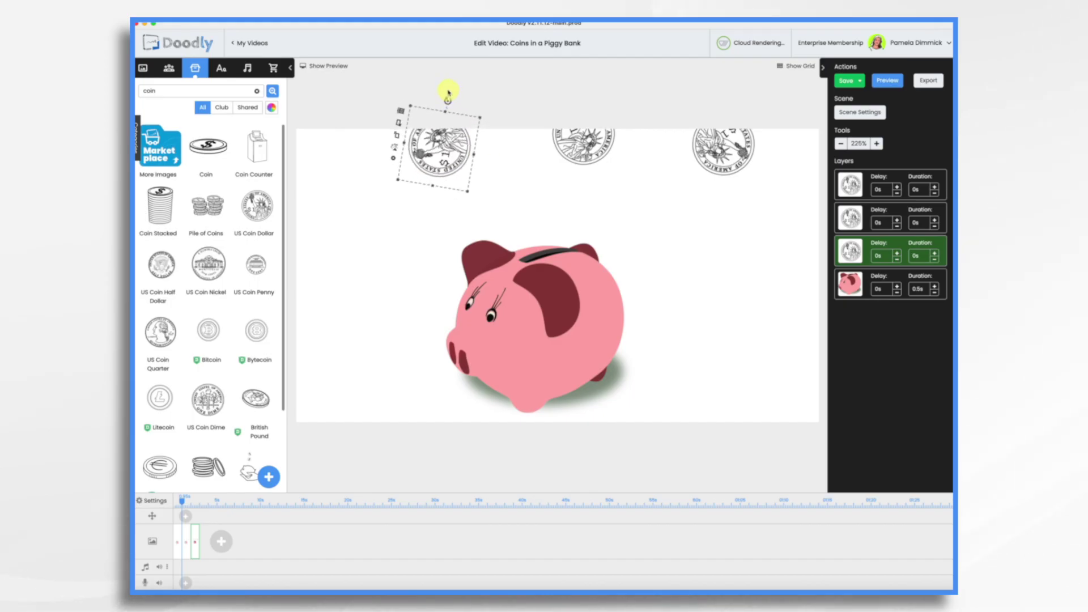
click(593, 151)
drag(593, 152, 574, 200)
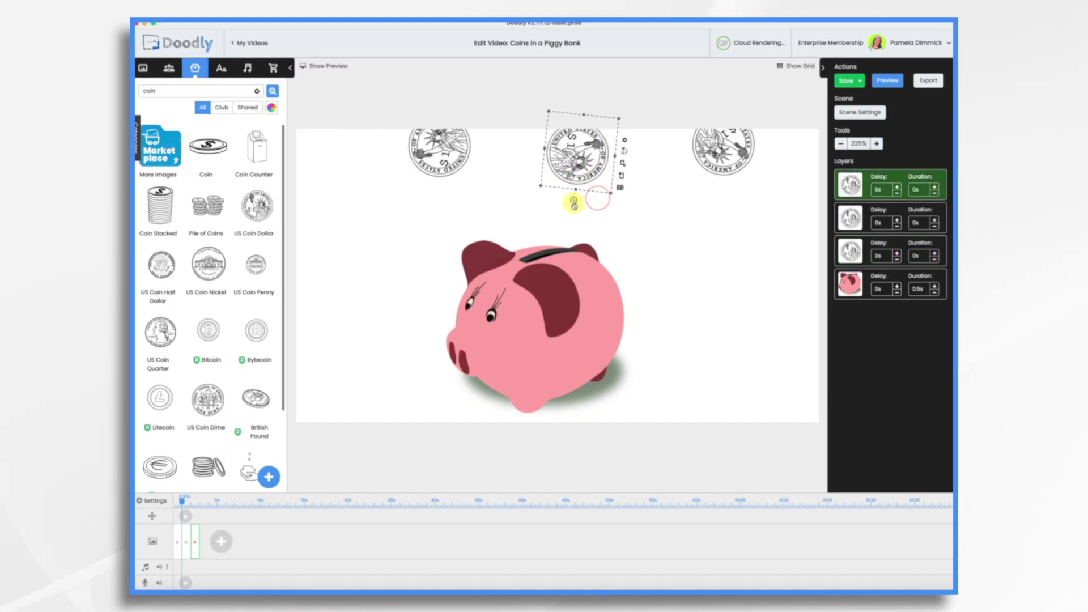
click(727, 154)
drag(727, 154, 651, 143)
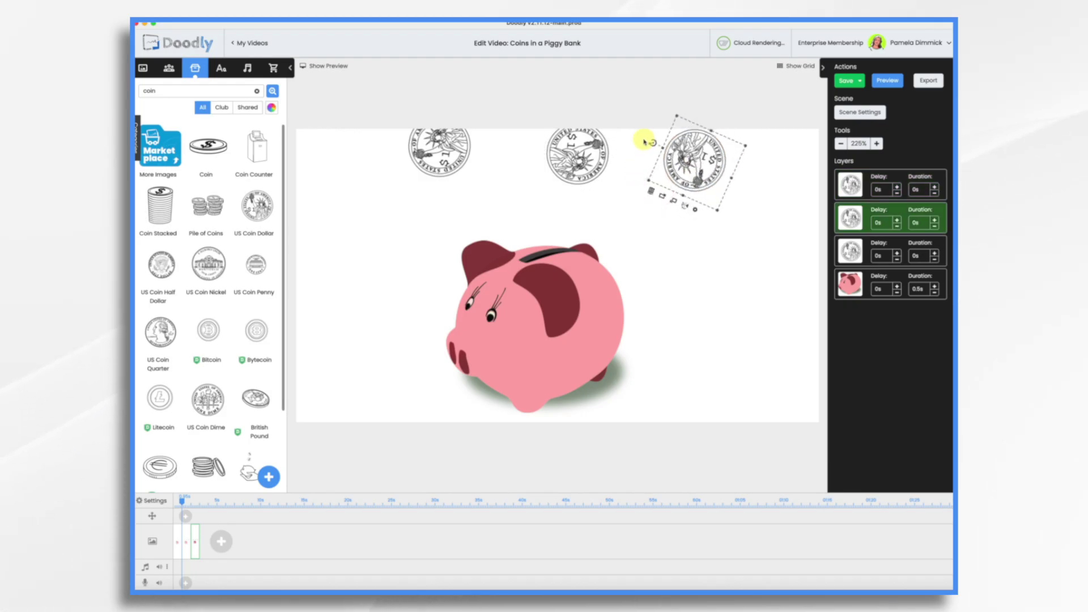
- Duplicate the third scene and lower the coins fully into view, rotating them and bringing them nearer the piggy bank
right_click(197, 554)
click(226, 485)
drag(451, 155, 486, 176)
drag(501, 212, 495, 204)
drag(581, 171, 538, 193)
drag(565, 164, 560, 182)
click(698, 152)
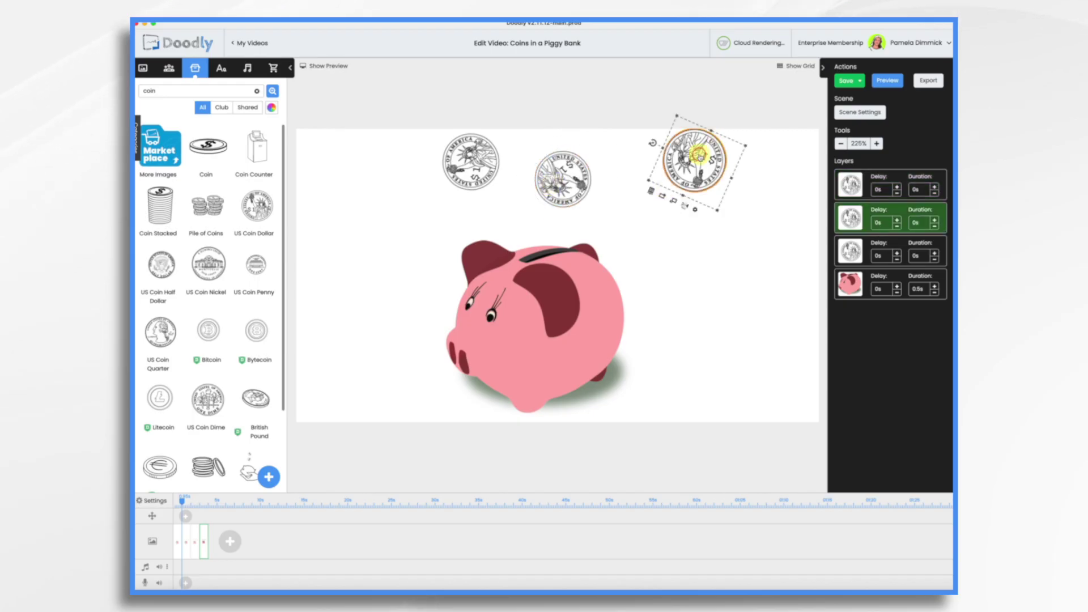
drag(701, 171, 678, 186)
drag(695, 226, 691, 217)
drag(632, 156, 660, 140)
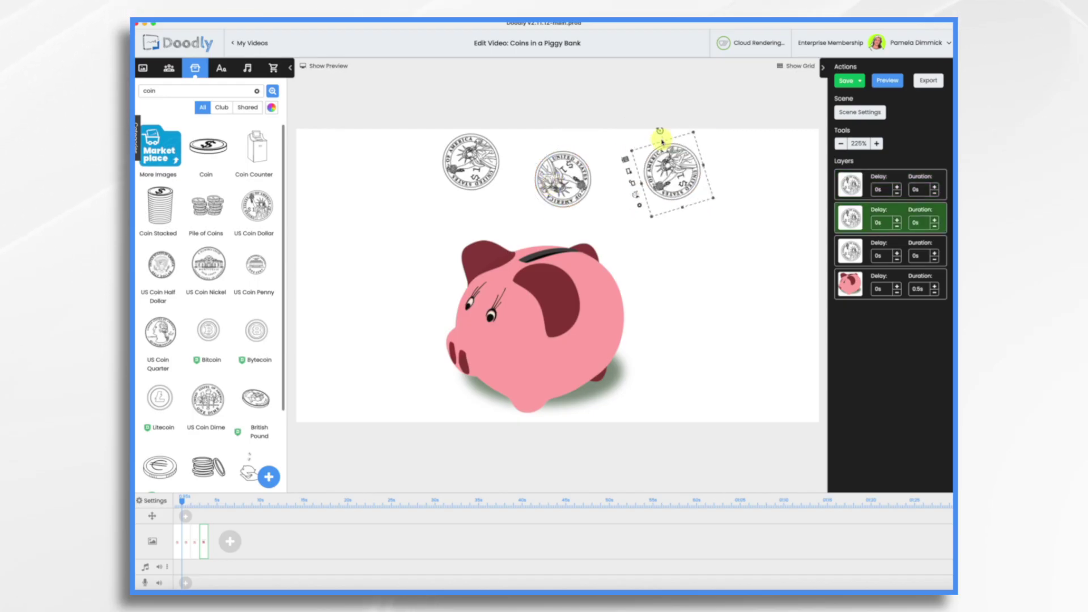
- Duplicate the fourth scene and gather the three coins closer together just above the piggy bank's slot, rotating them
right_click(204, 542)
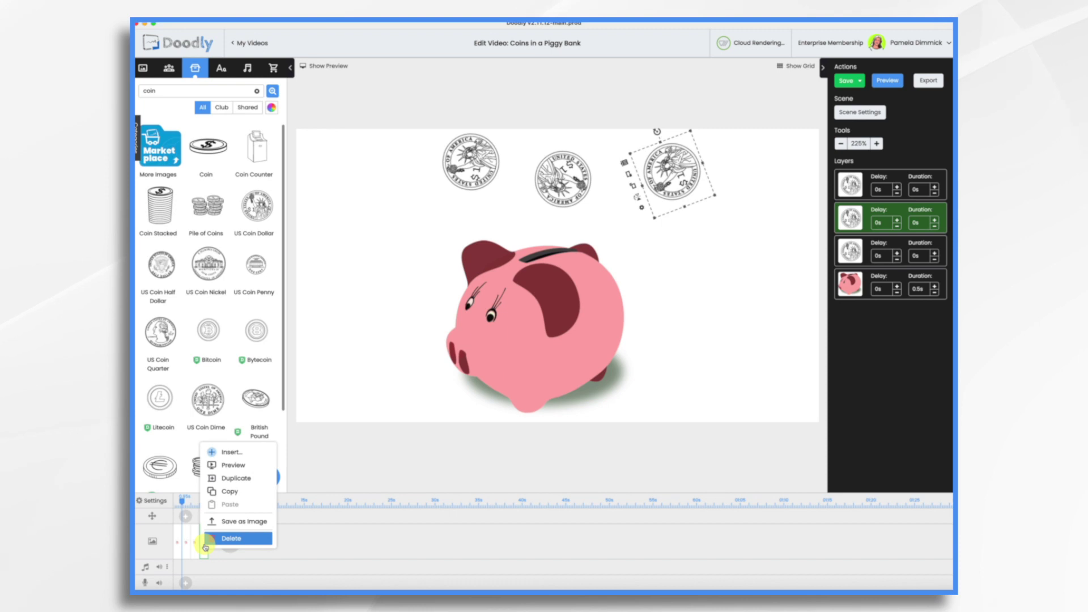
click(225, 480)
drag(476, 174, 510, 201)
drag(507, 154, 521, 207)
click(580, 179)
click(673, 171)
drag(673, 171, 648, 186)
drag(636, 155, 588, 176)
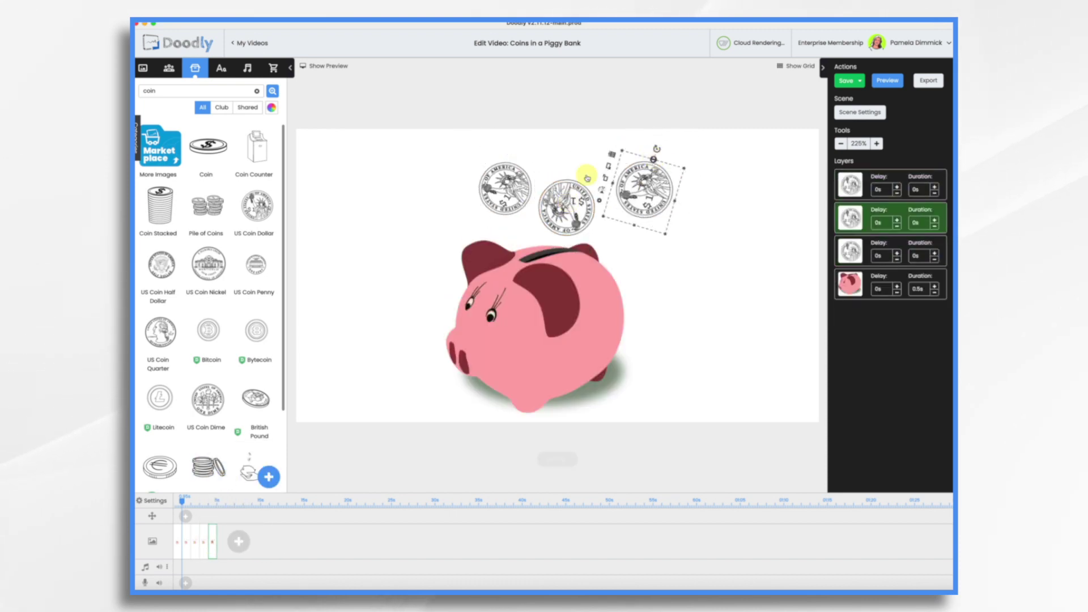
- Duplicate the fifth scene and move the coins down toward the slot, changing their rotation
key(super+d)
drag(509, 200, 588, 229)
drag(636, 196, 591, 220)
drag(612, 175, 627, 193)
- Duplicate the sixth scene and lower the coins into the slot so they pass behind the piggy bank
right_click(223, 548)
click(242, 481)
drag(560, 231, 560, 277)
drag(533, 205, 542, 237)
drag(593, 213, 539, 268)
click(530, 231)
- Duplicate the seventh scene and move the remaining visible coin completely behind the piggy bank
right_click(227, 552)
click(247, 484)
drag(567, 229, 549, 271)
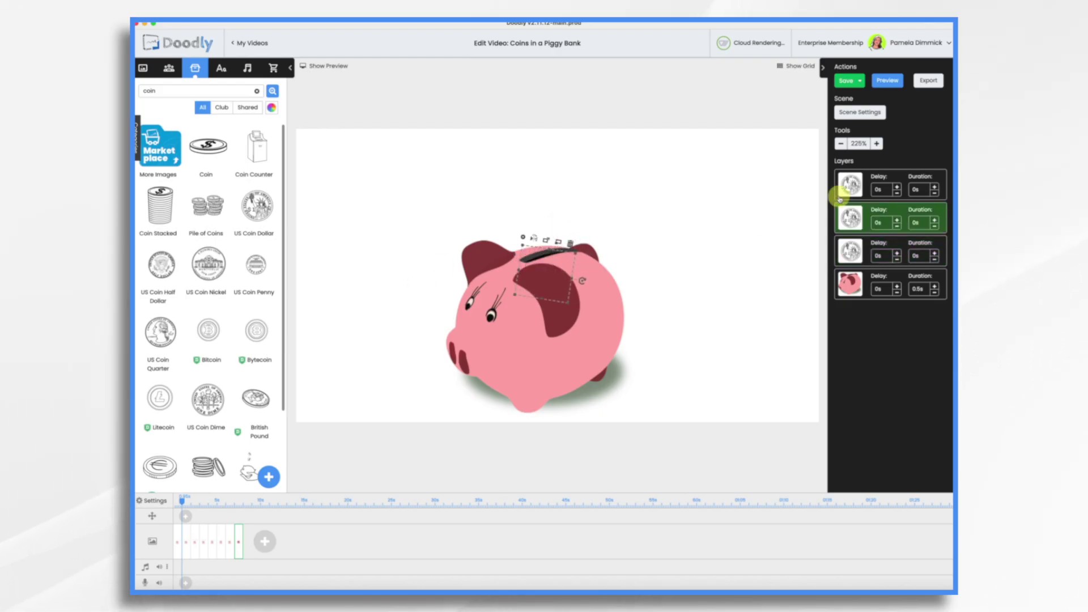
- Set the last scene's extra time to 5 seconds and preview the whole video
click(862, 114)
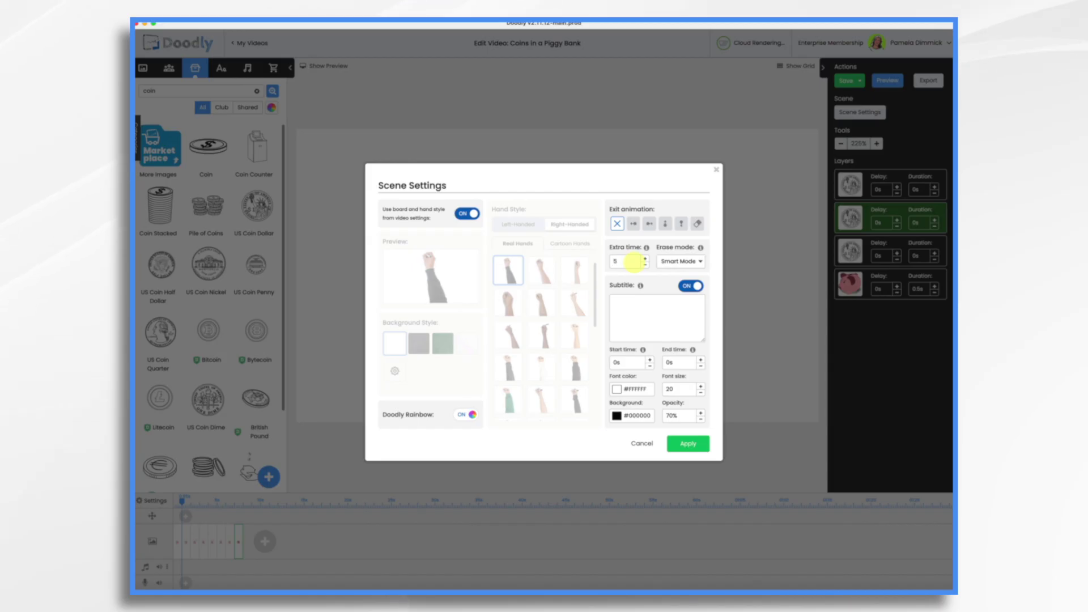
click(689, 443)
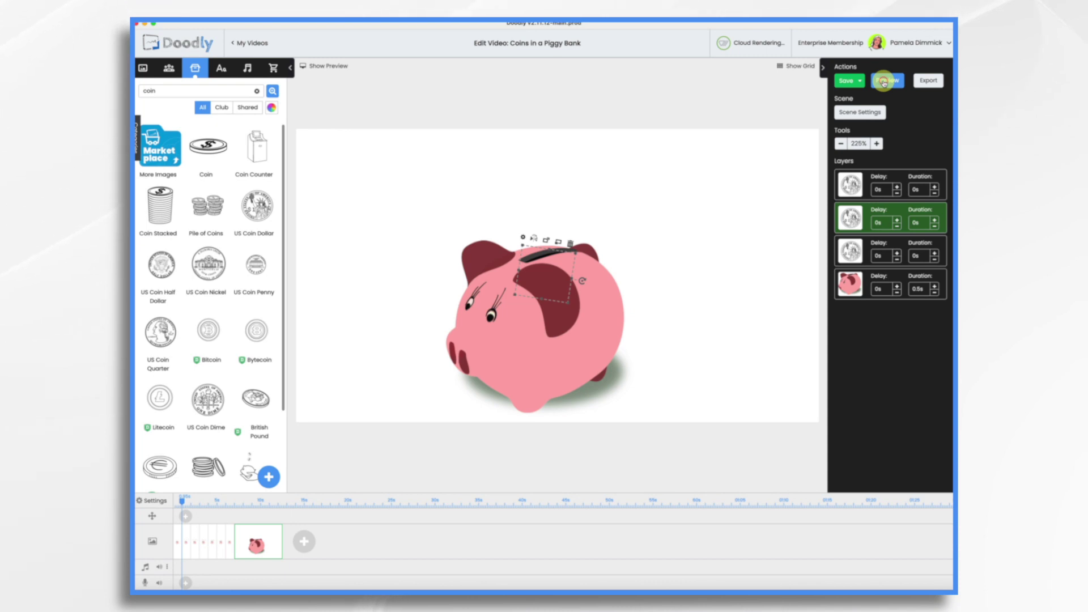
click(884, 83)
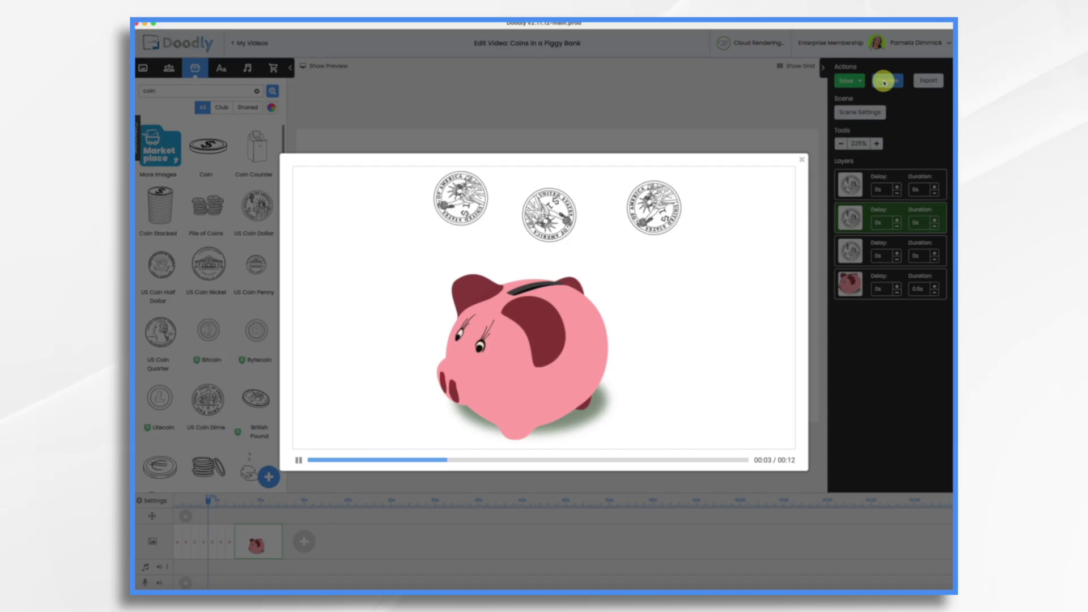
click(801, 162)
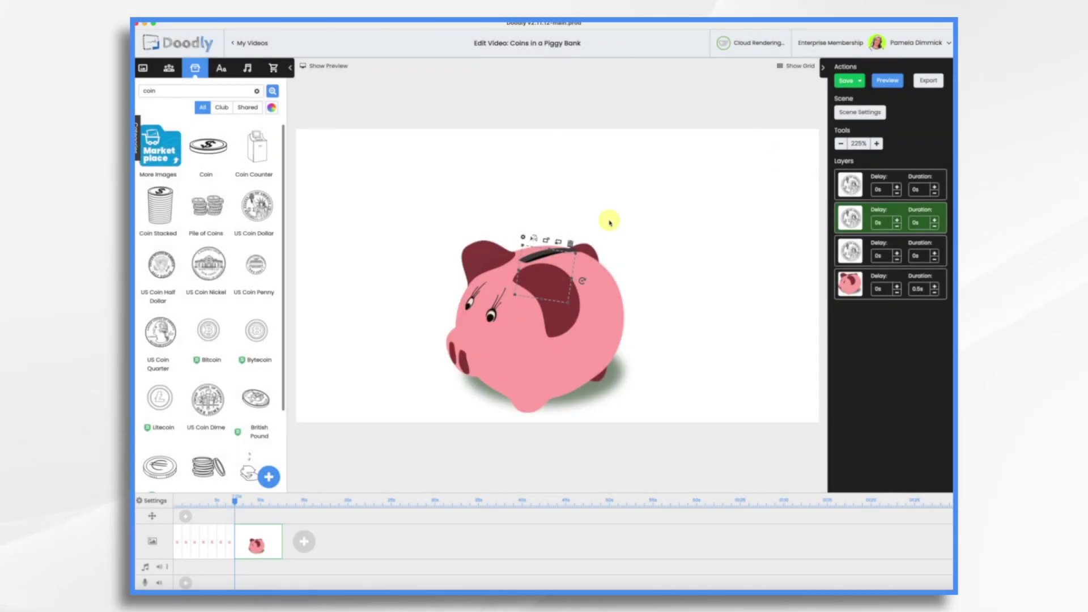
- Show the side-by-side preview near the video's start and compare the first and second scenes
click(318, 66)
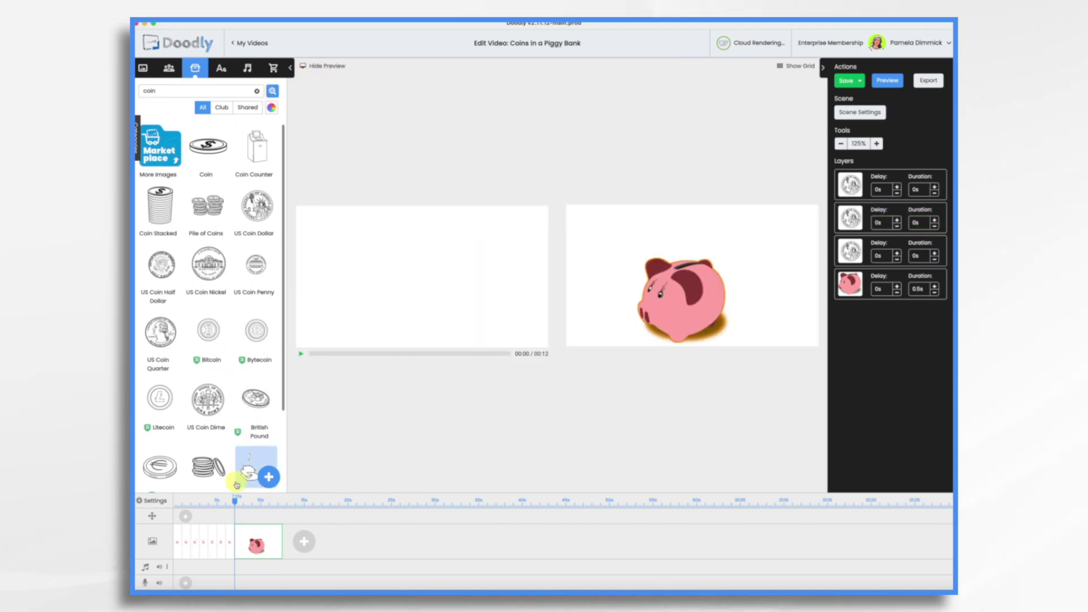
drag(234, 501, 181, 502)
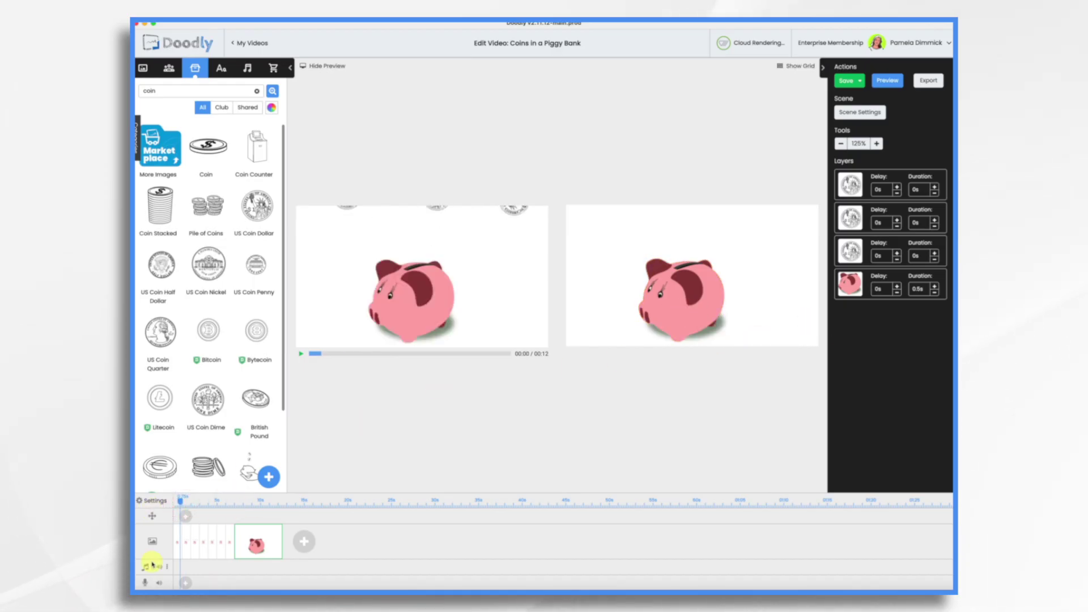
click(174, 553)
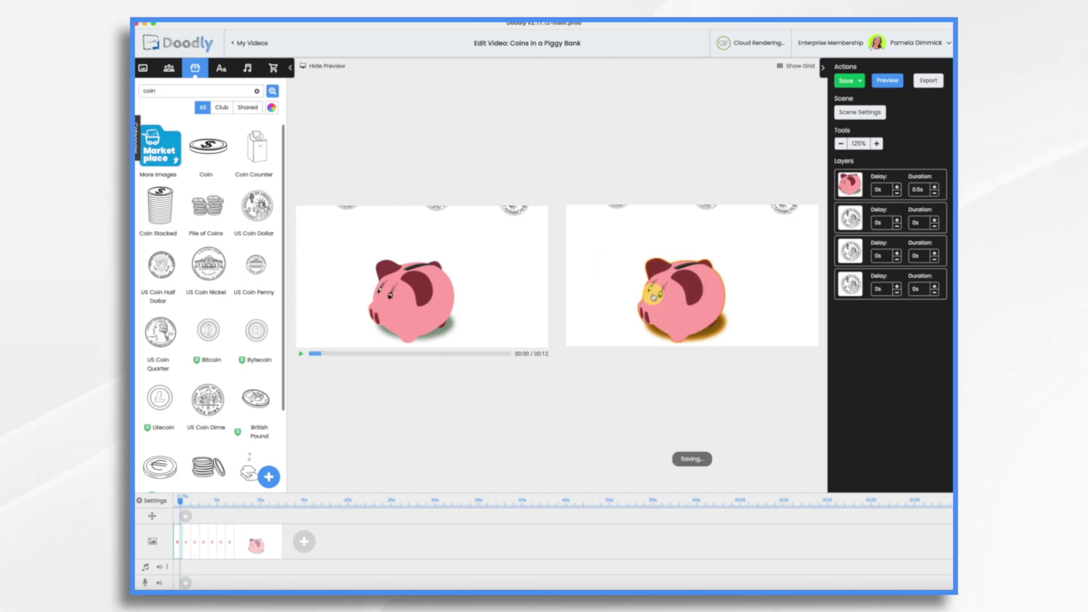
click(186, 553)
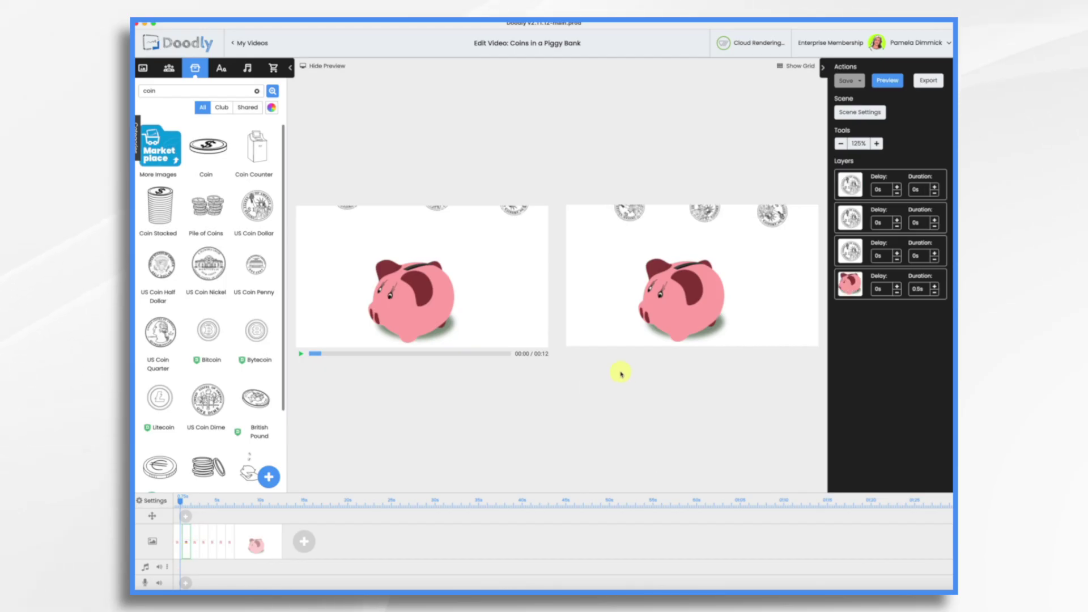
click(700, 307)
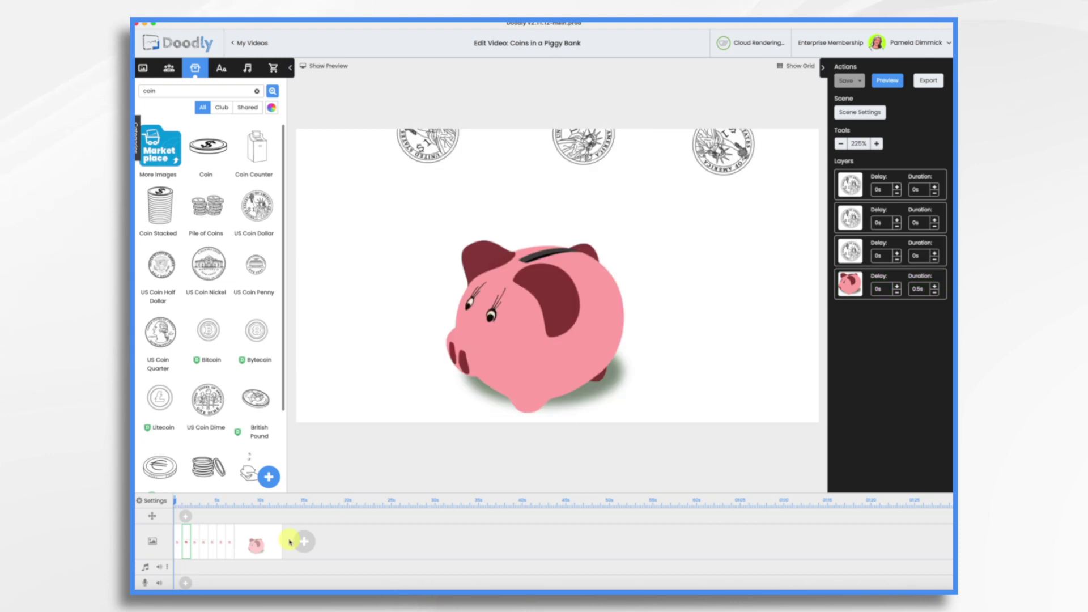
- Set the piggy bank layer's duration to 0 seconds in the duplicated scenes and preview the video
click(922, 290)
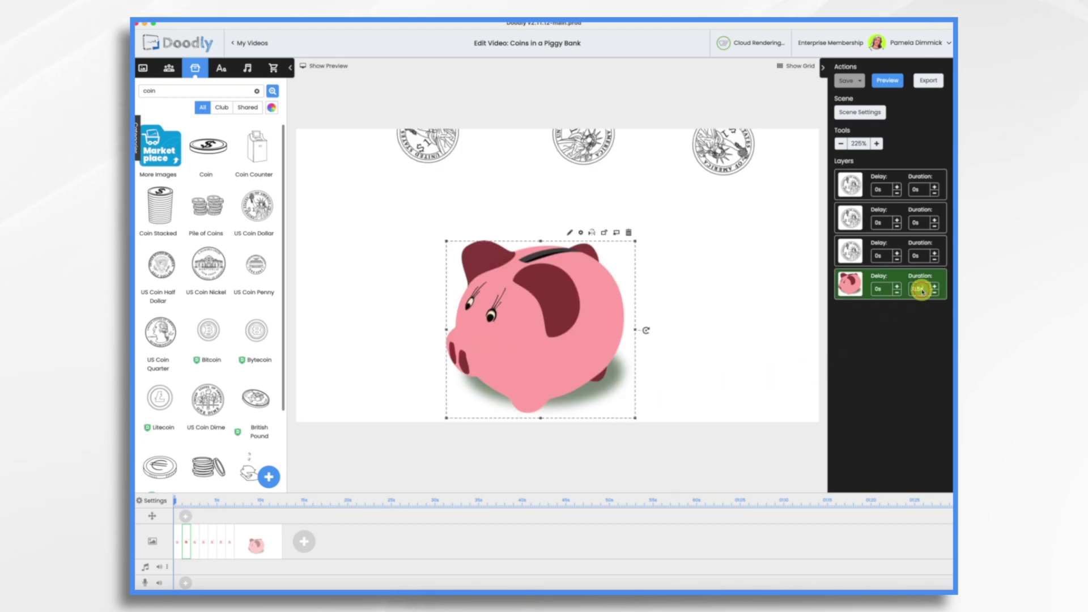
text(0.5)
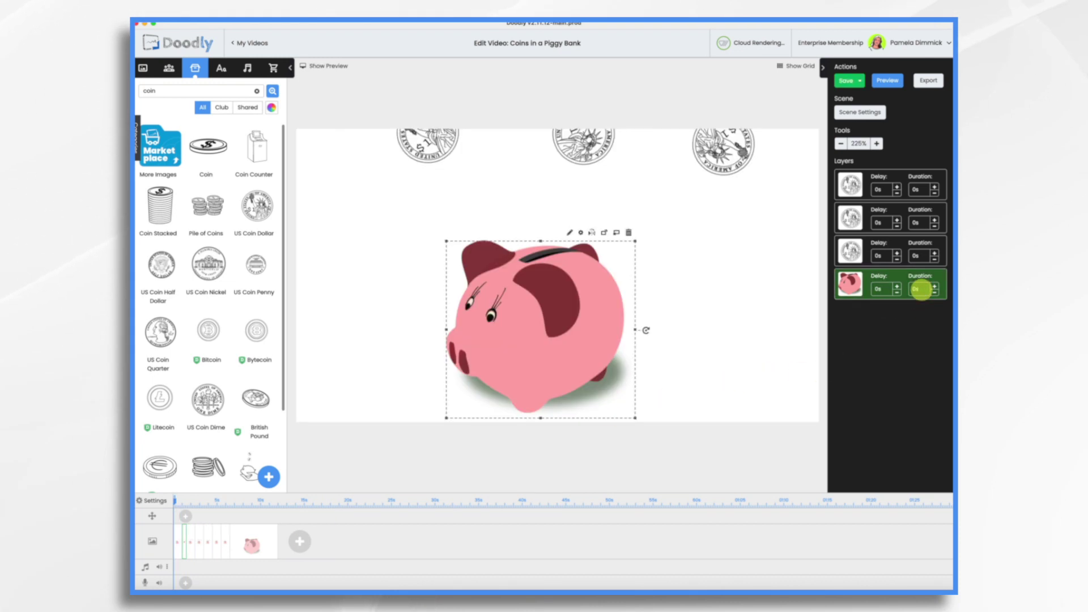
click(190, 552)
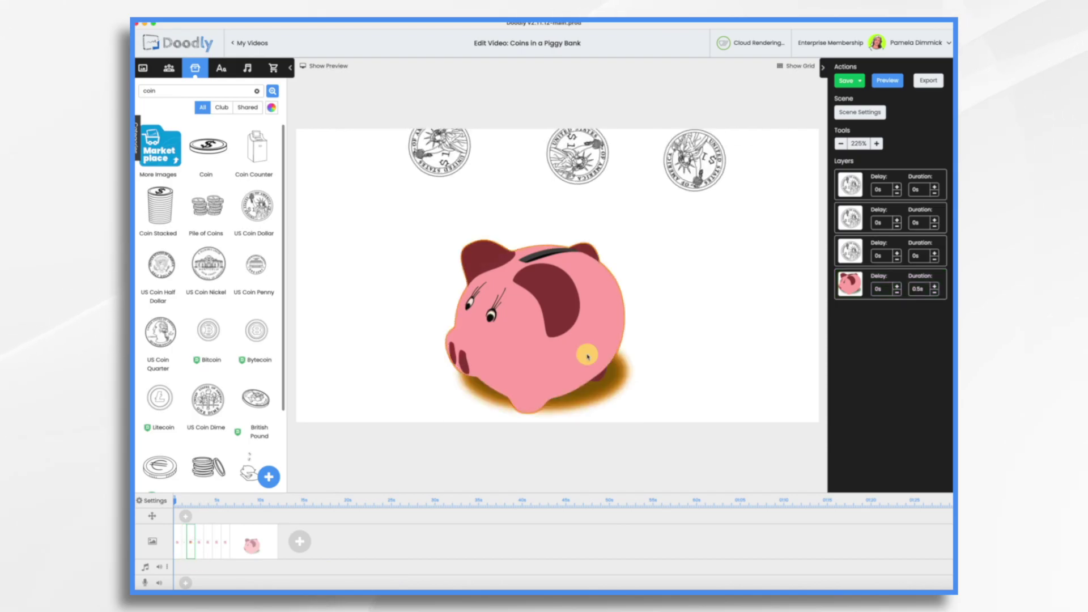
click(919, 287)
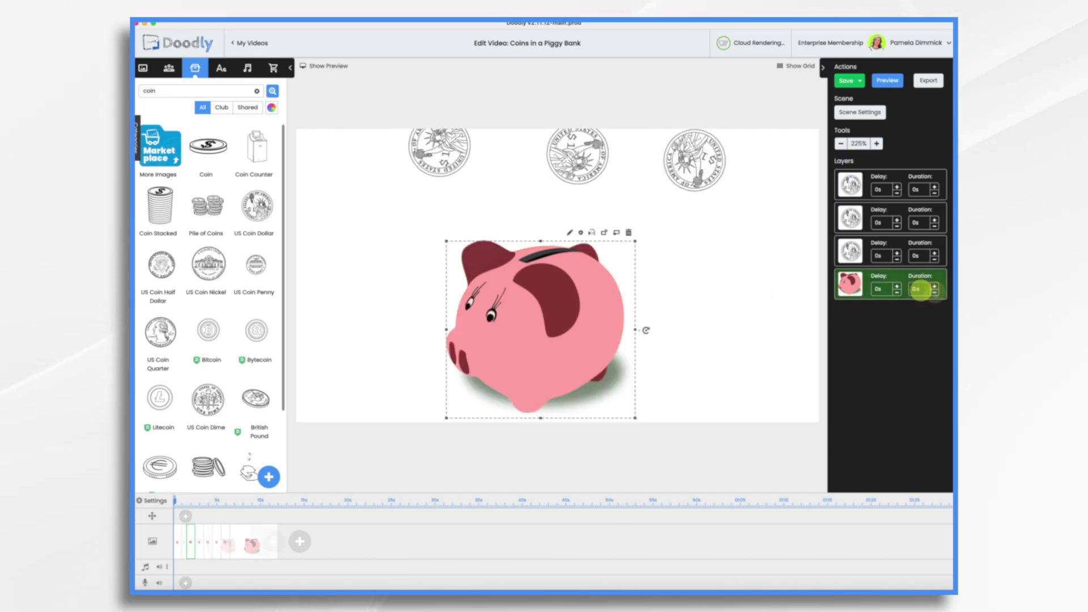
click(888, 82)
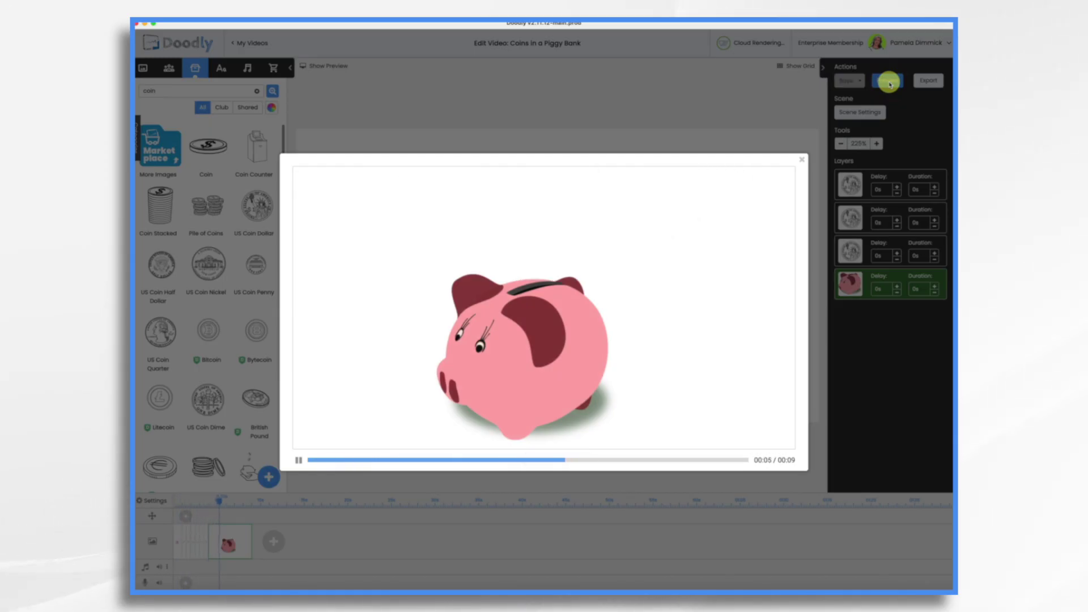
- Close the video preview and check the extra time in the settings of a duplicated middle scene
click(804, 162)
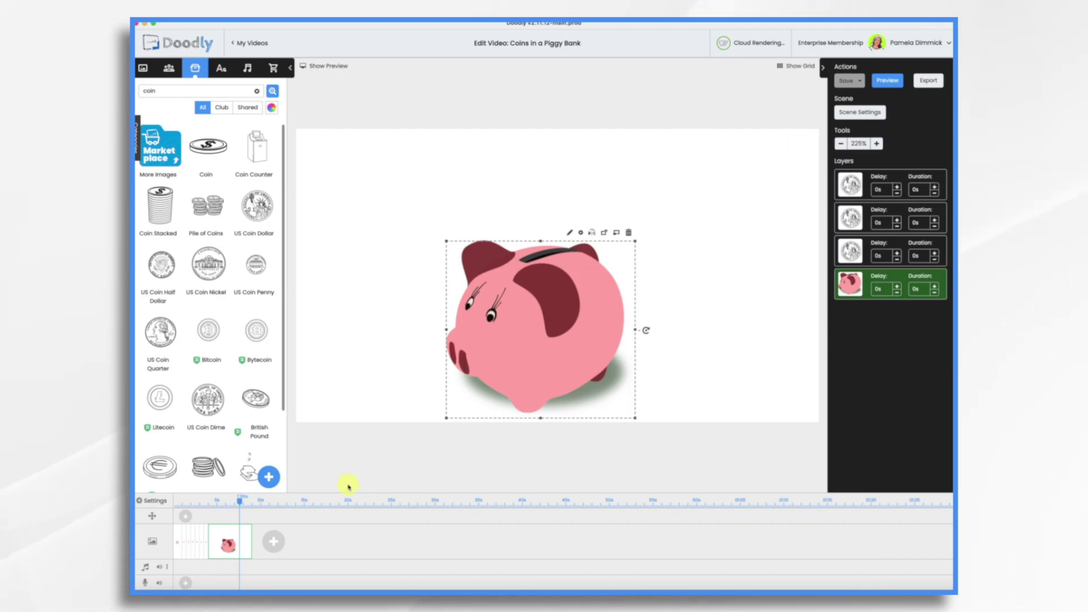
click(207, 538)
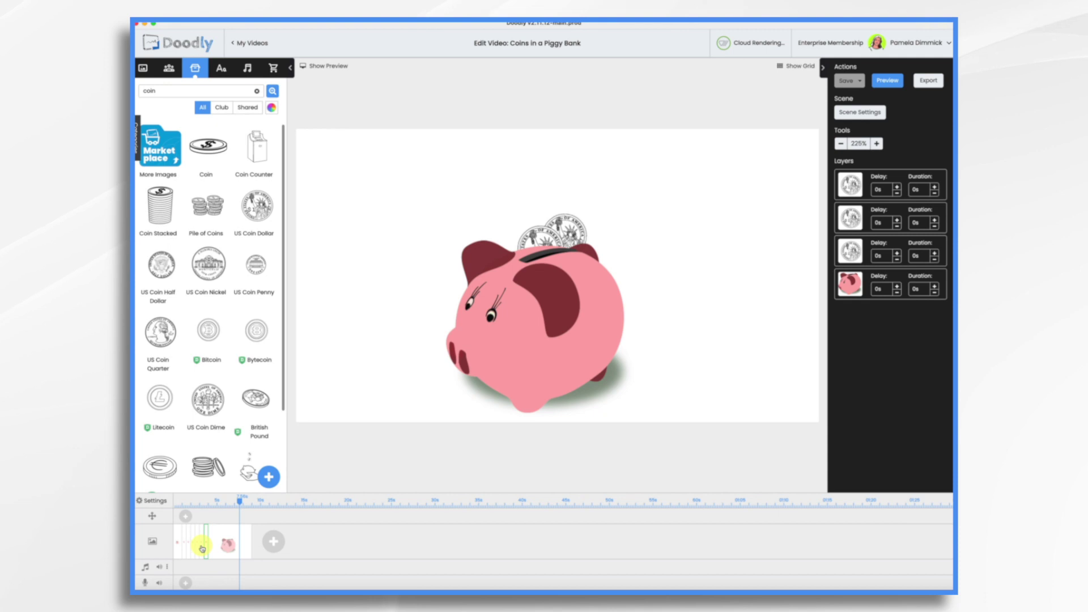
click(202, 547)
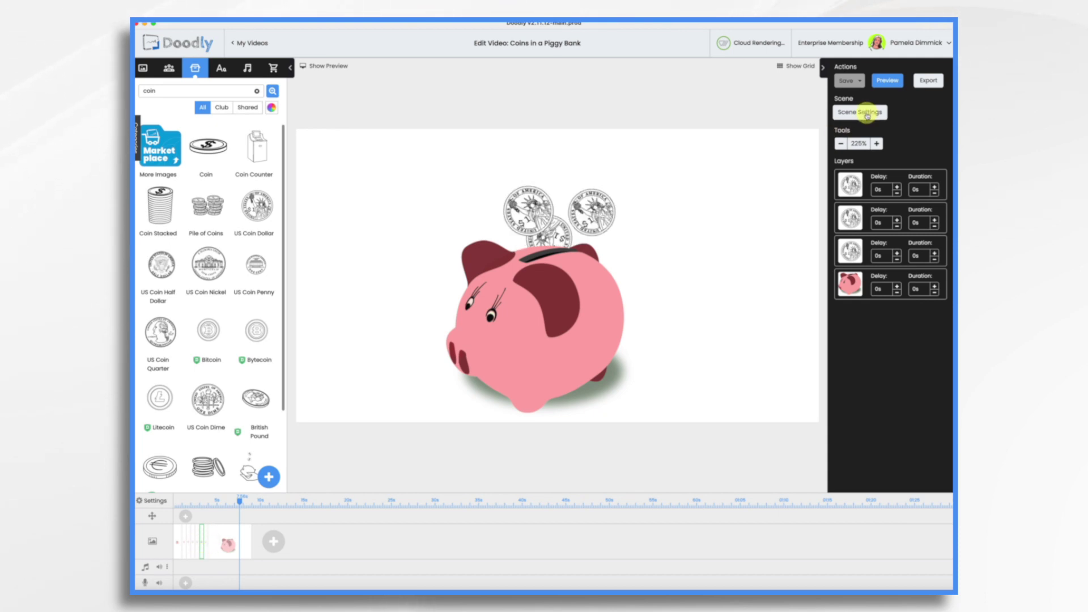
click(866, 114)
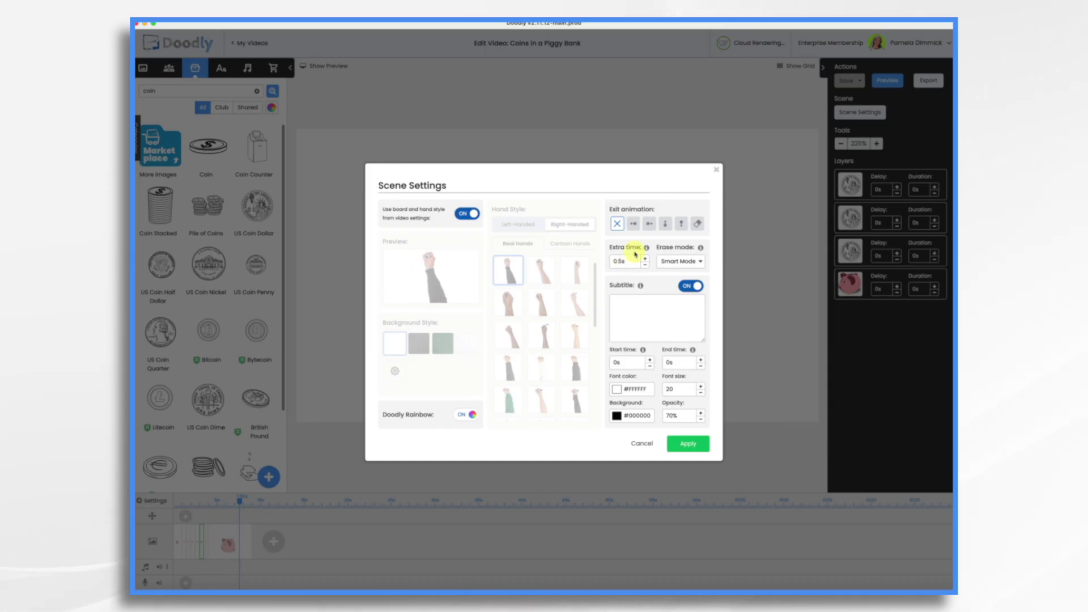
click(718, 170)
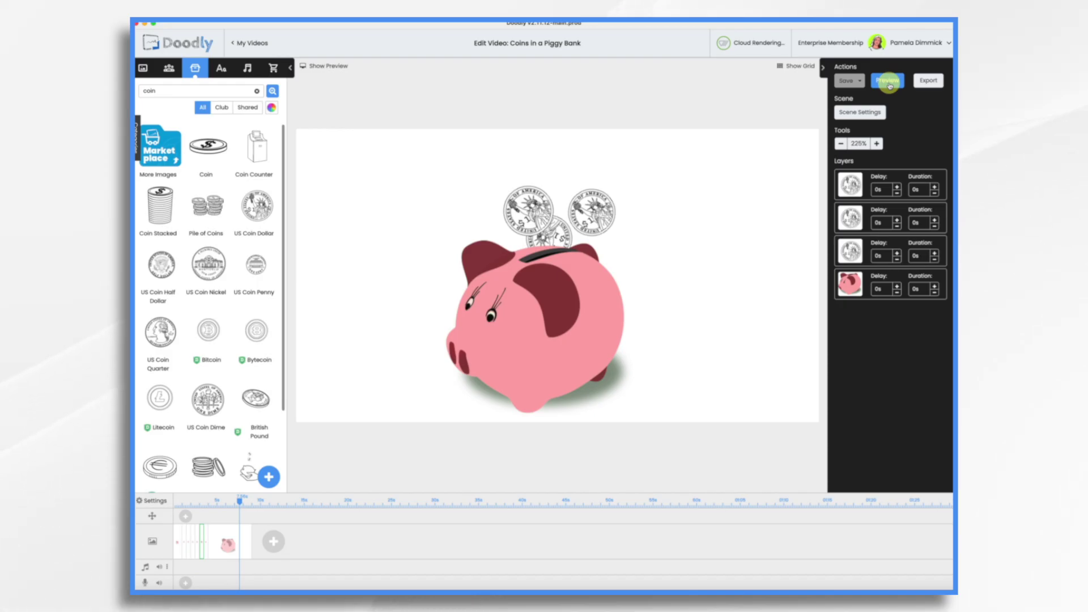
- Export the video to the computer as an MP4 at 30 FPS and maximum quality
click(929, 81)
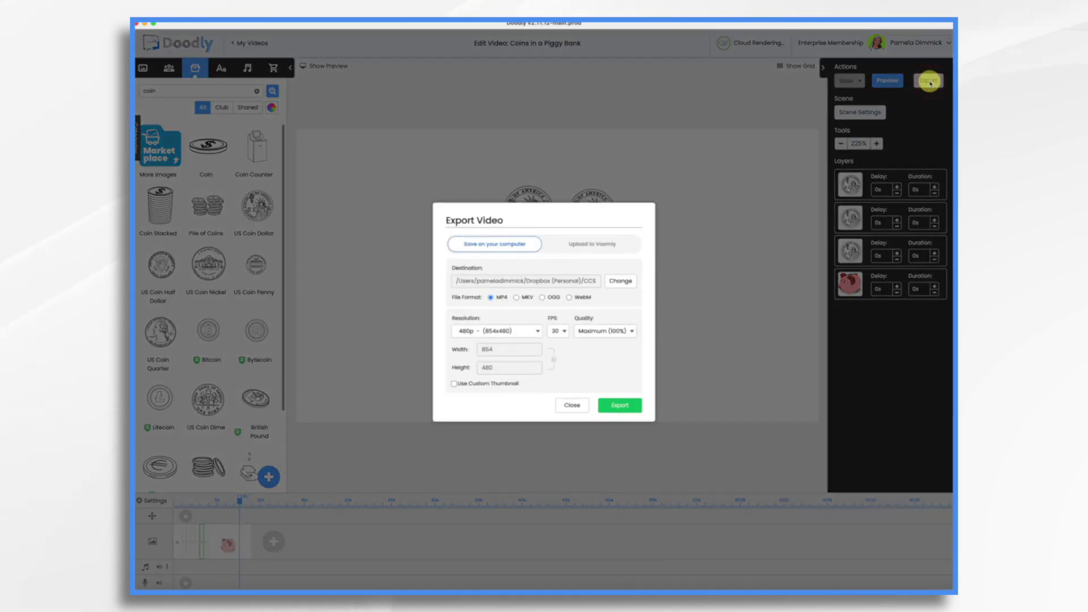
click(623, 404)
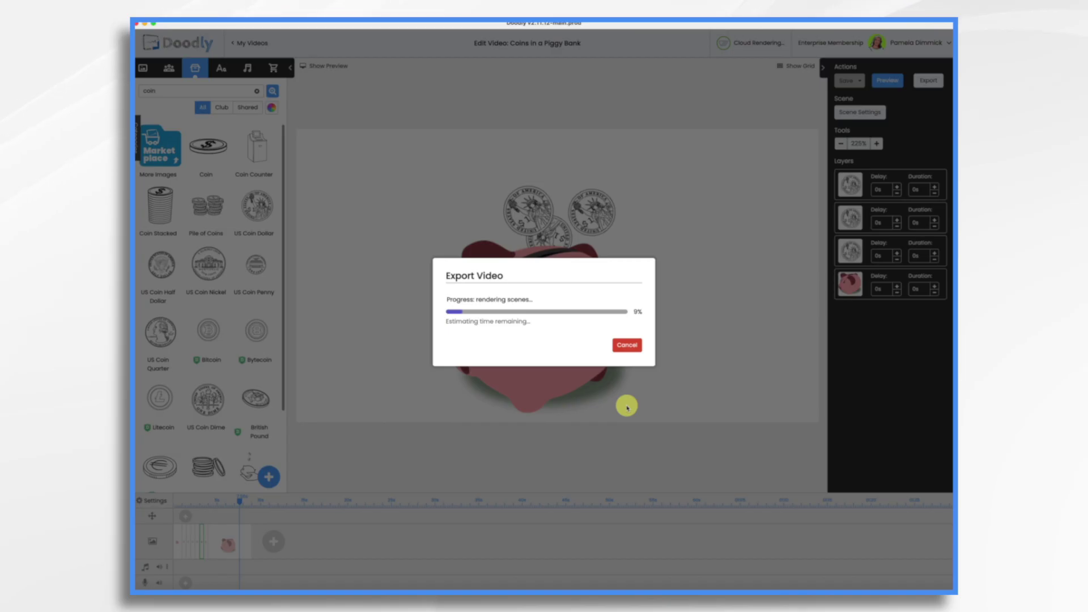
click(565, 343)
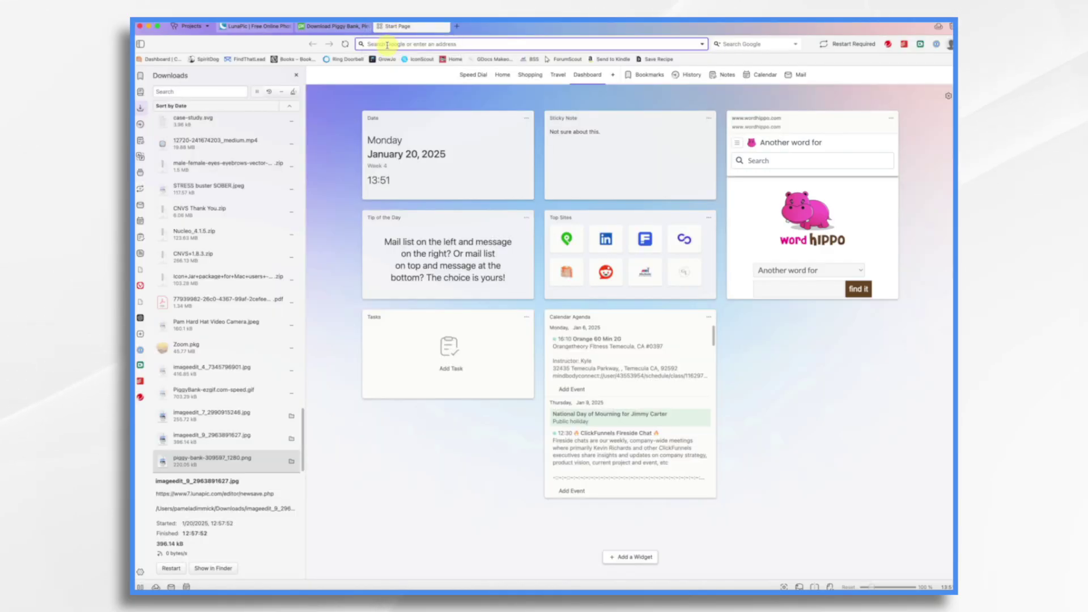
- Switch to the browser, go to ezgif.com and open the video to GIF converter
text(ezgif.com/)
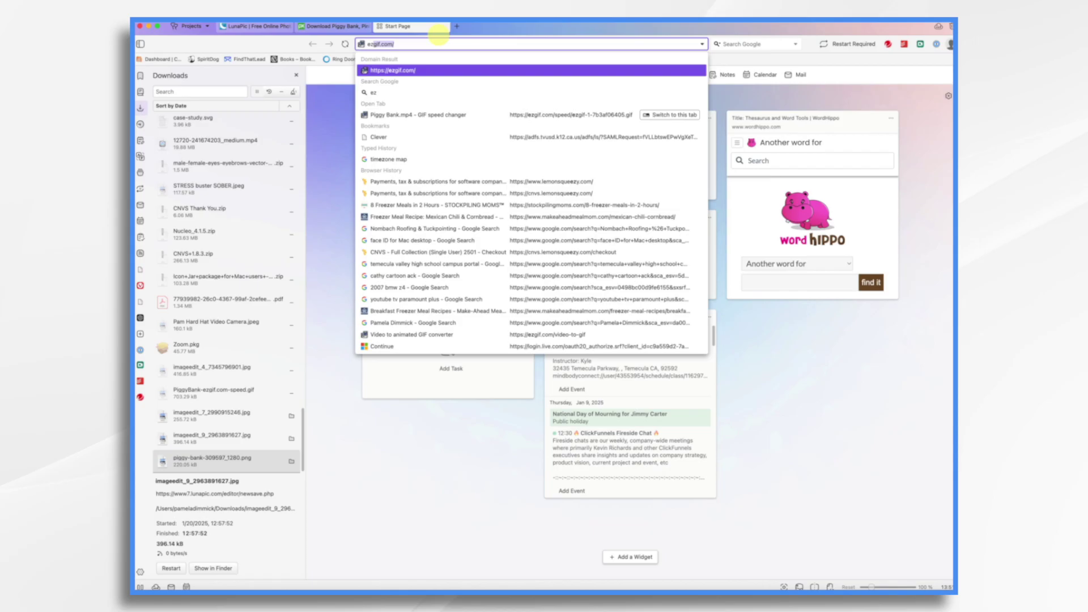
key(Return)
click(296, 74)
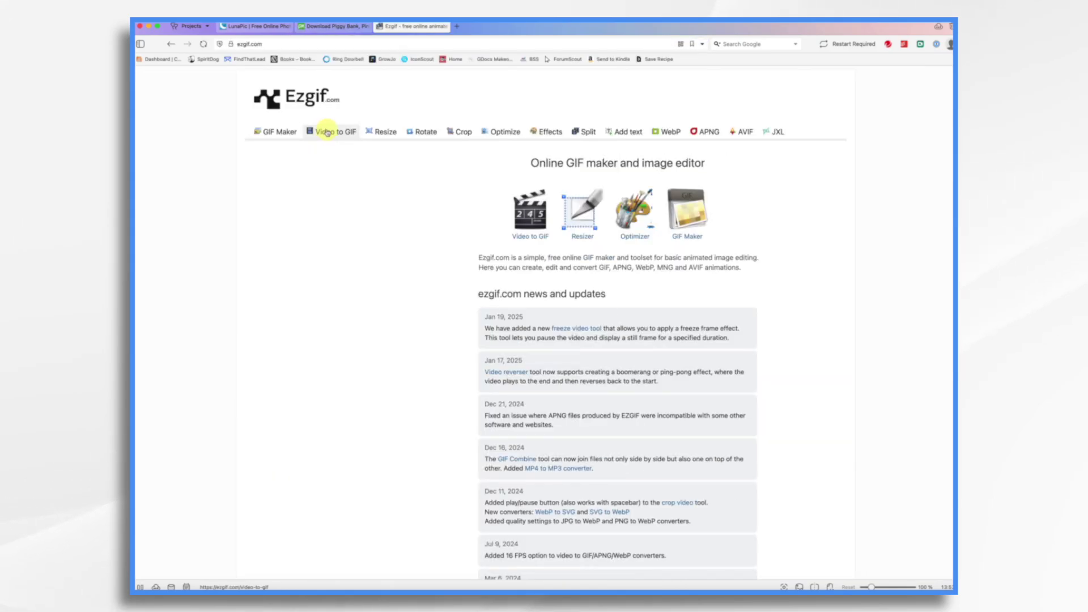
click(327, 135)
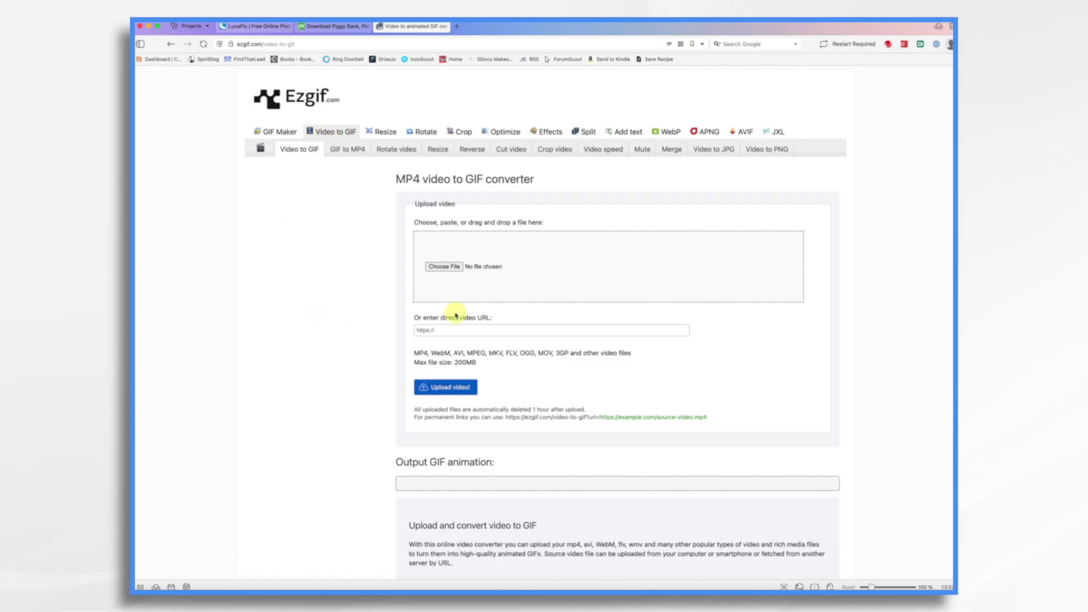
- Upload Coins in a Piggy Bank.mp4 from the Desktop to the converter
click(445, 266)
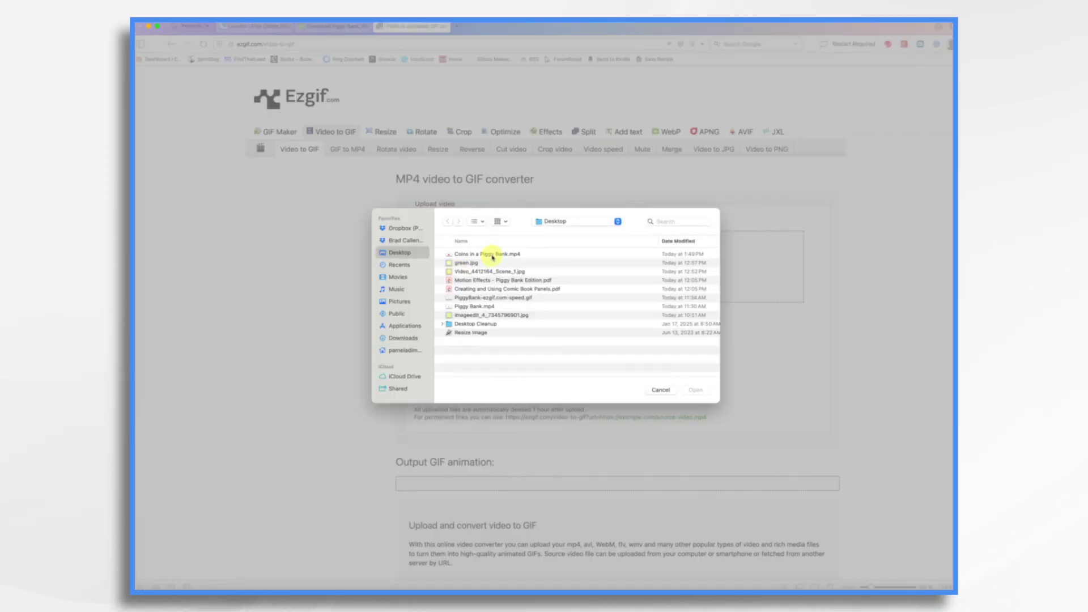
click(492, 255)
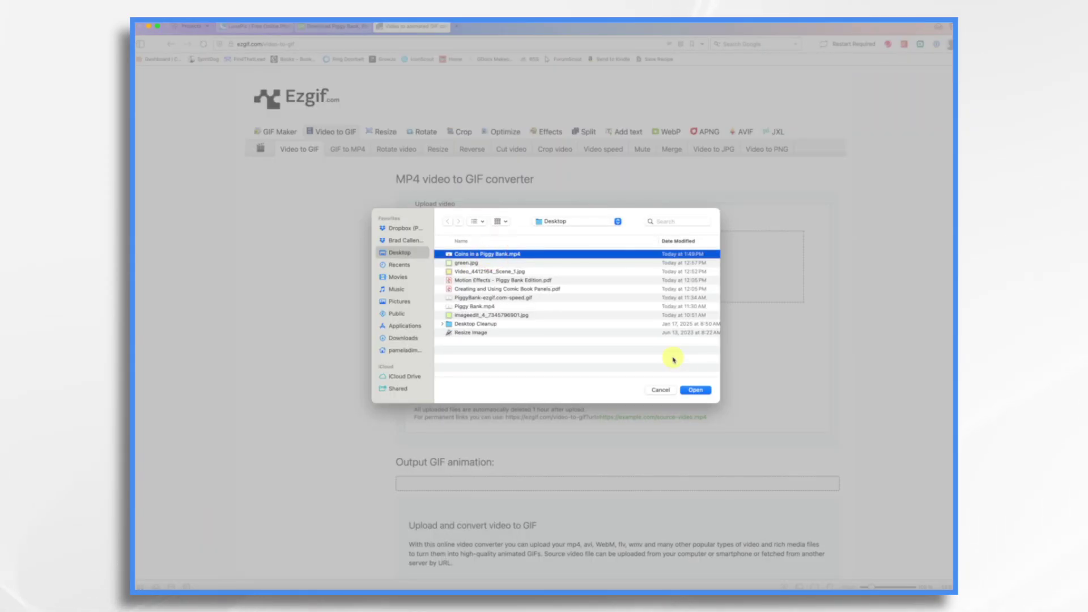
click(700, 391)
click(448, 388)
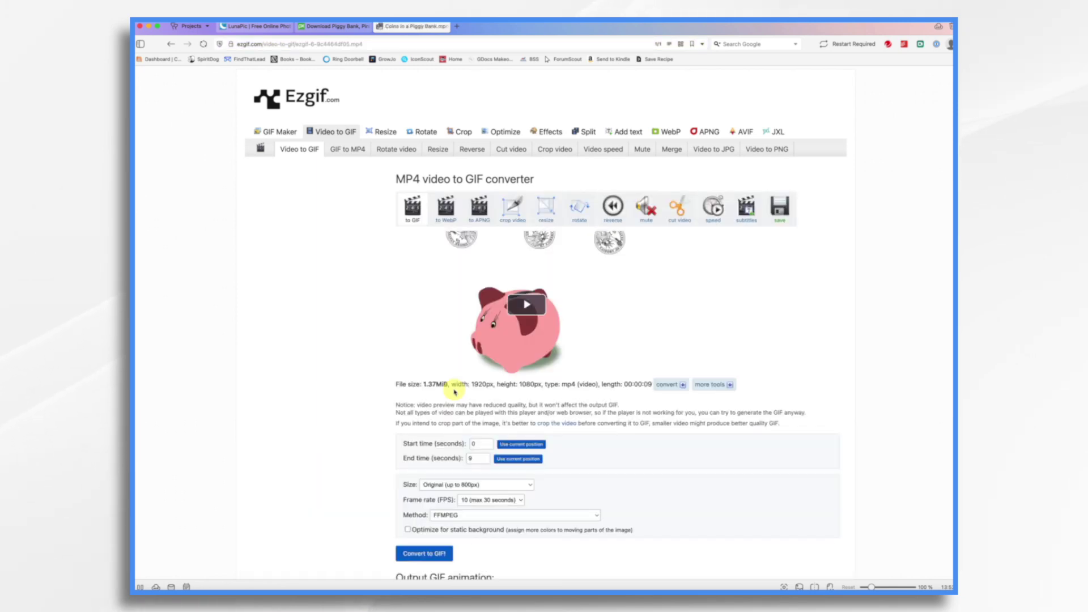
- Convert the uploaded video to a GIF at a frame rate of 33 FPS
scroll(514, 372, down, 5)
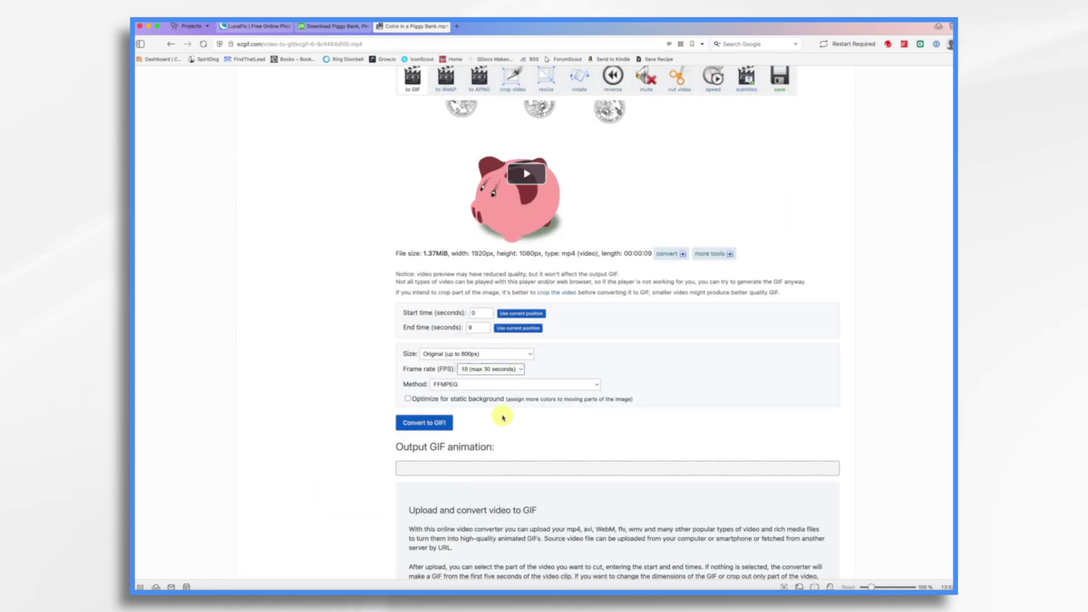
click(444, 424)
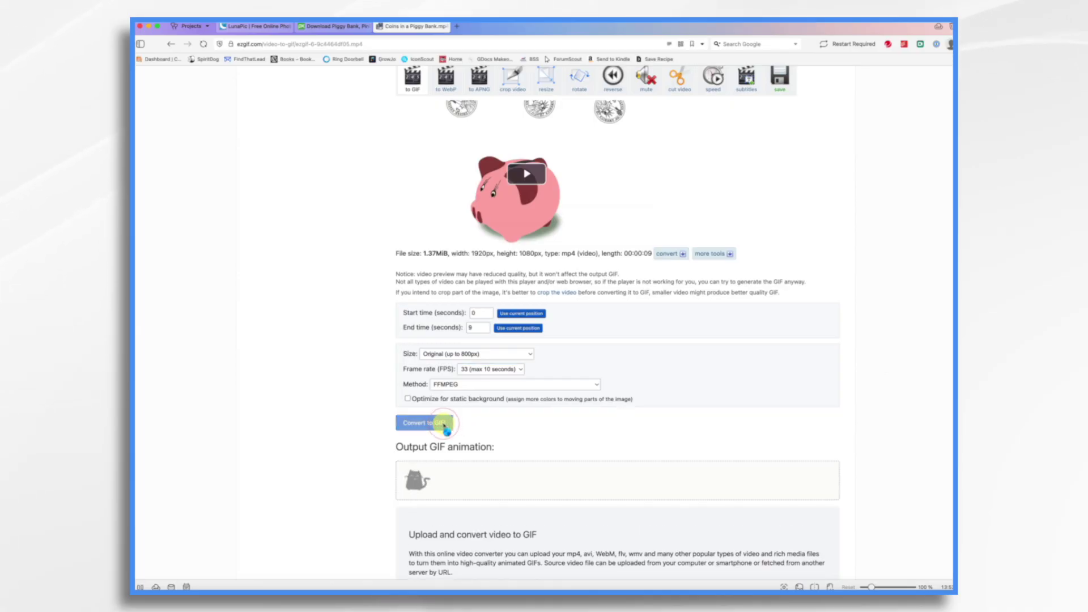
scroll(636, 459, down, 3)
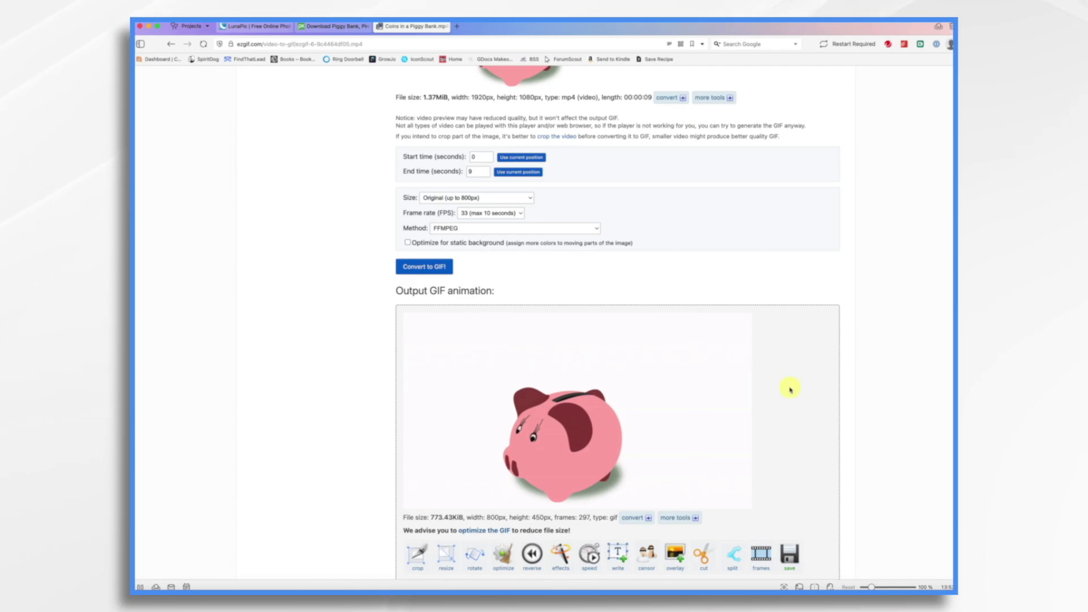
- Change the converted GIF's playback speed to 9999% of the current speed
scroll(663, 434, down, 3)
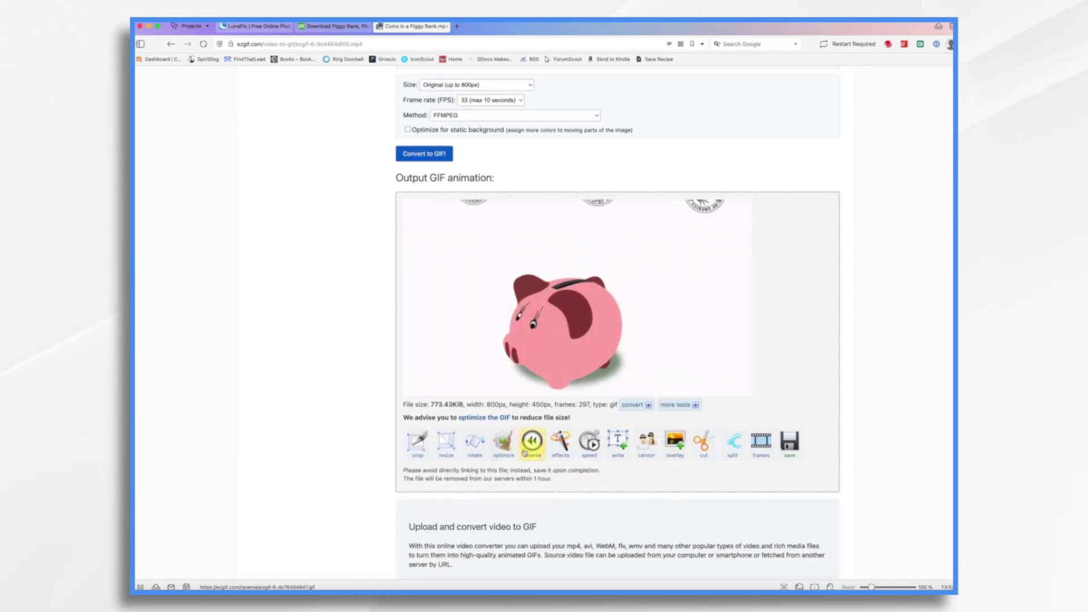
click(591, 445)
click(424, 464)
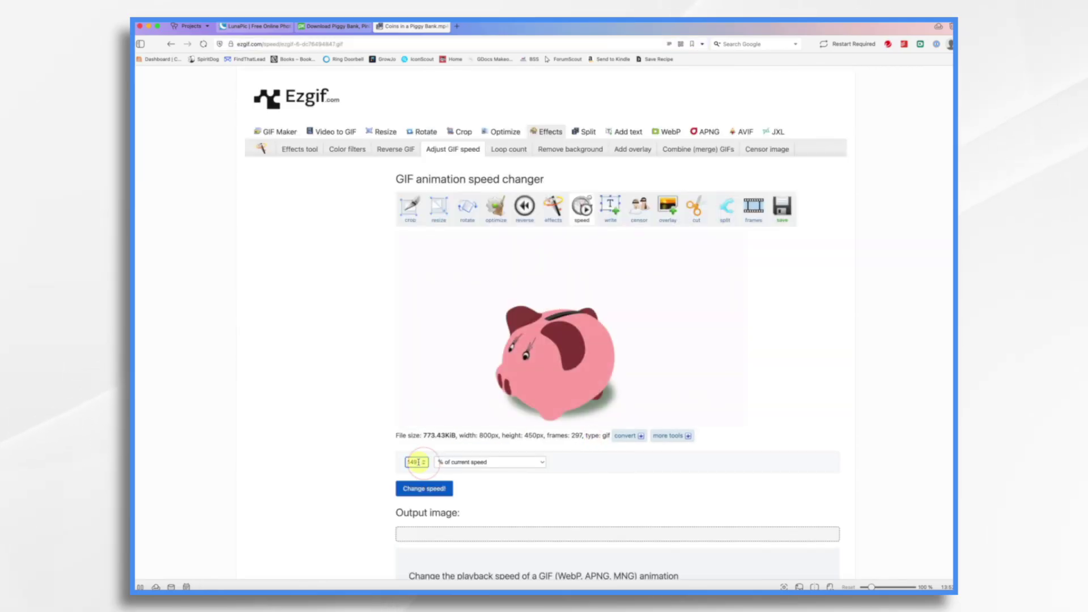
text(9999)
click(437, 488)
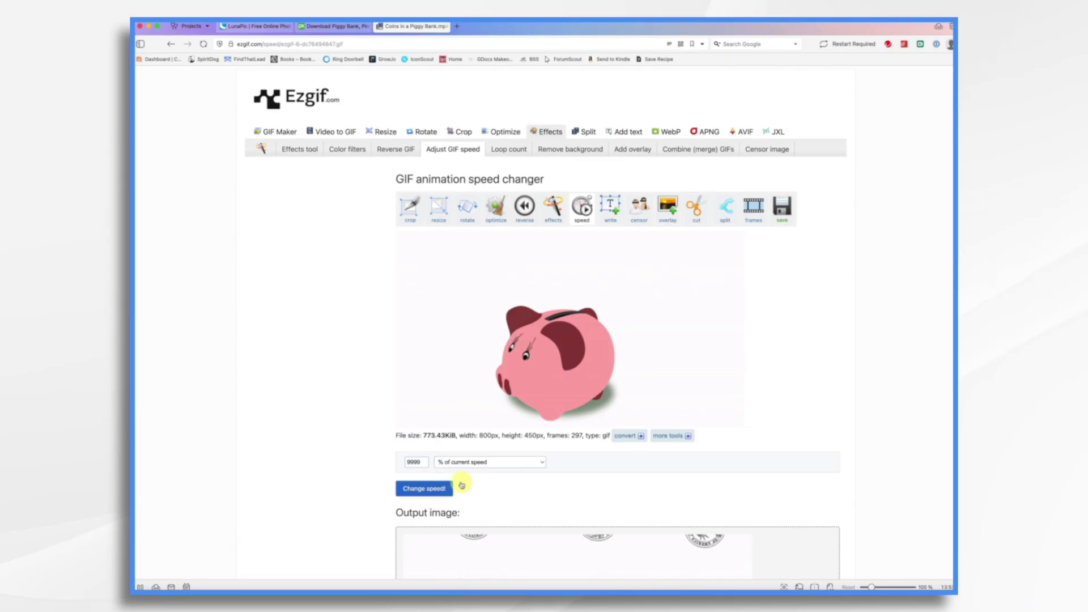
- Check the sped-up GIF in the output area and save it to the computer
scroll(799, 479, down, 3)
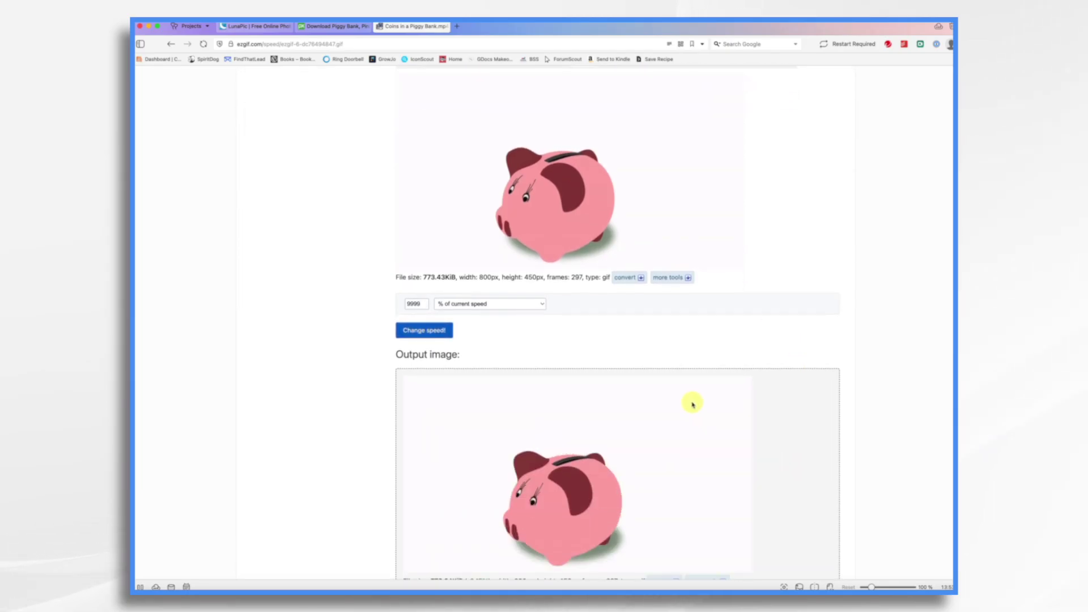
scroll(692, 404, down, 2)
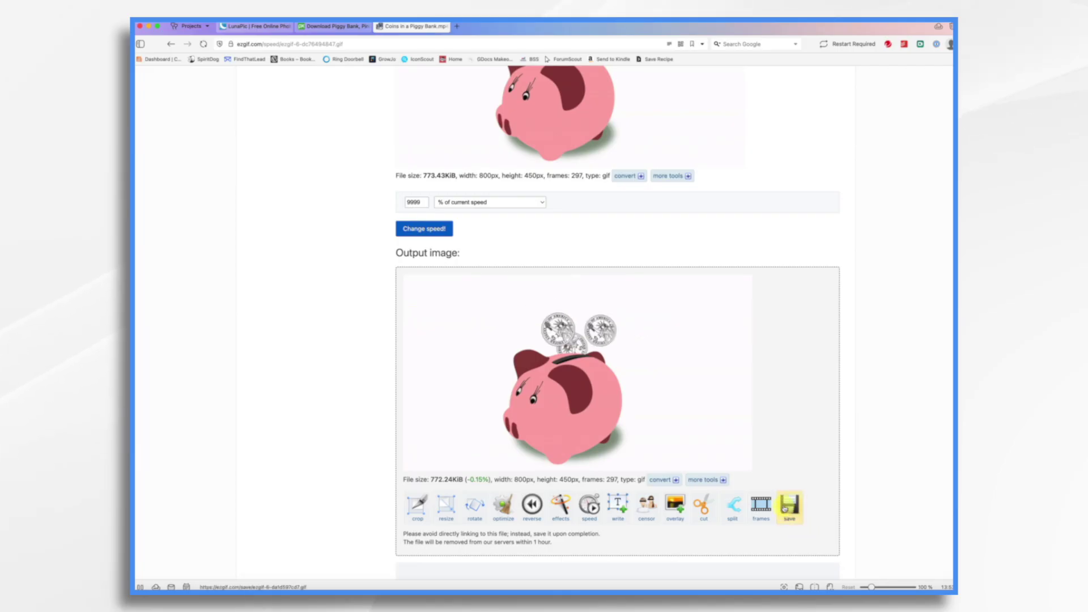
click(789, 506)
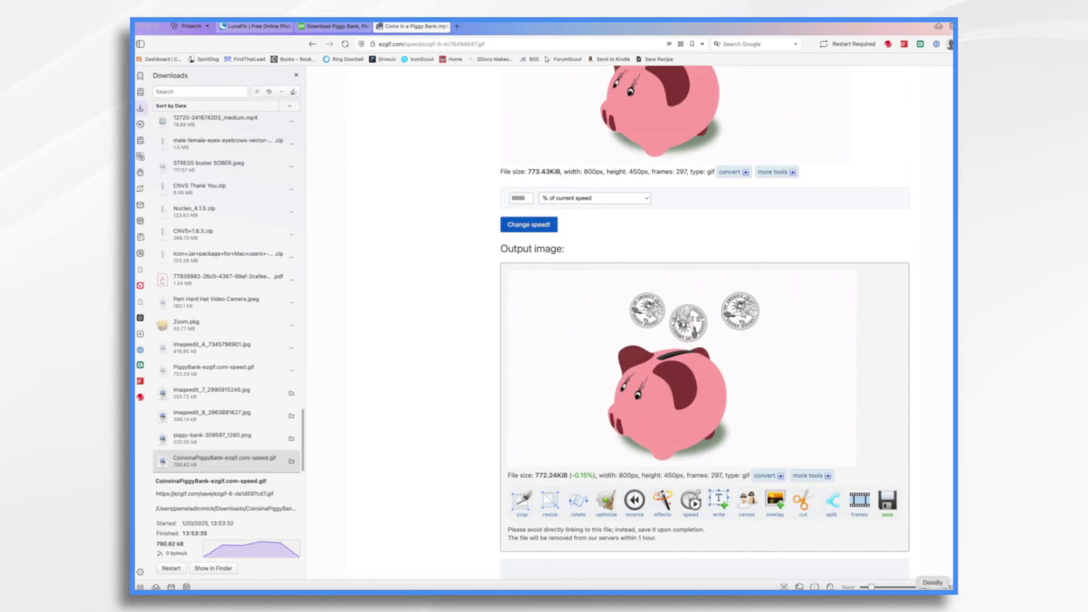
- Switch to Doodly, import CoinsinaPiggyBank-ezgif.com-speed.gif as a new prop, and place it in the last scene beside the piggy bank
click(932, 589)
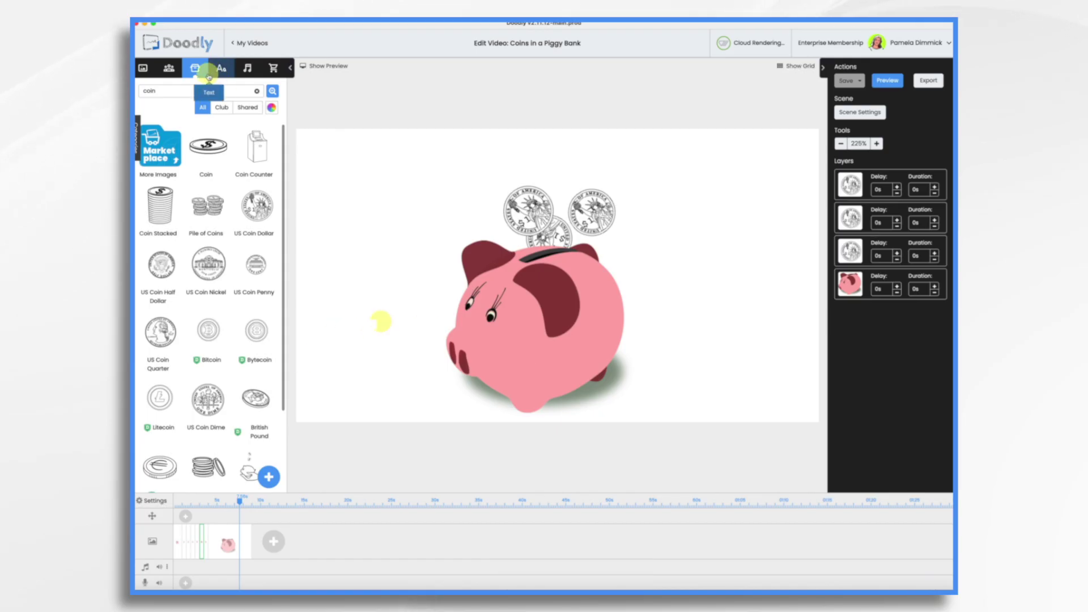
click(270, 481)
click(545, 307)
click(526, 254)
double_click(527, 255)
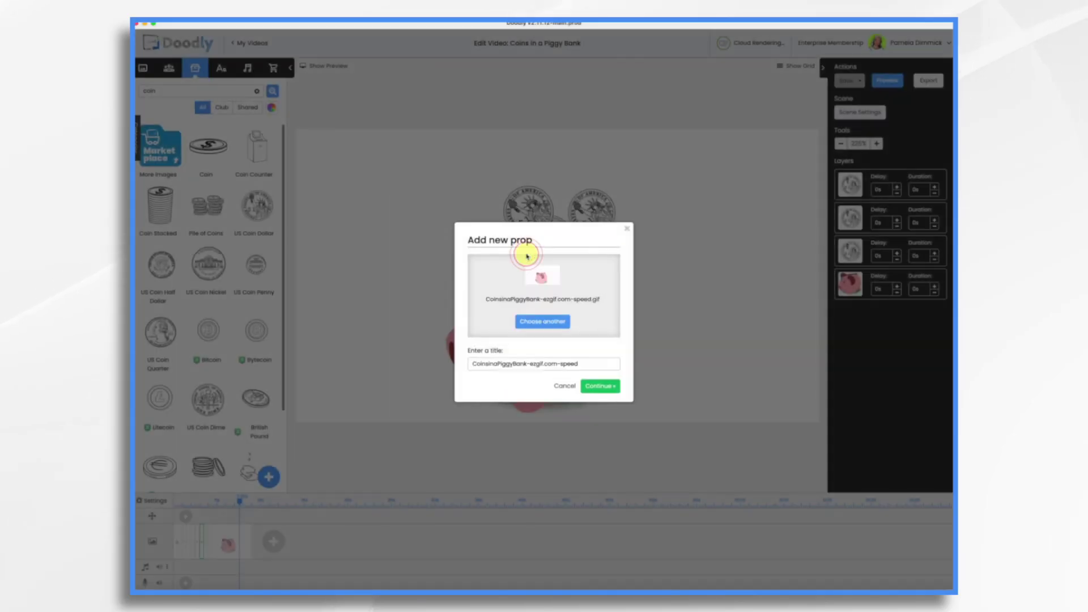
click(598, 384)
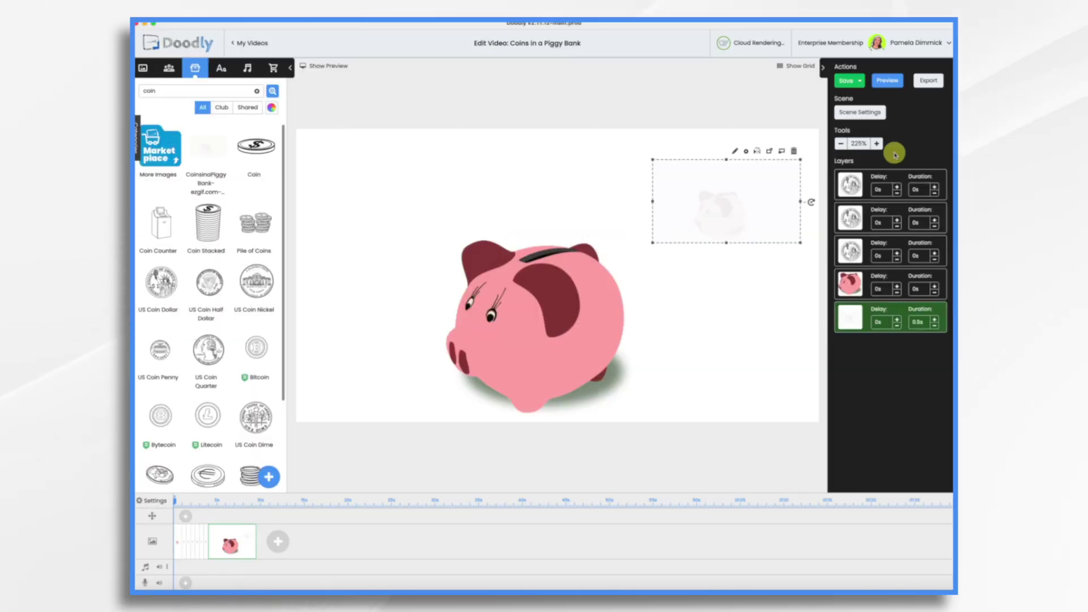
- Lengthen the last scene's extra time so the GIF has time to play, and preview that scene
click(868, 113)
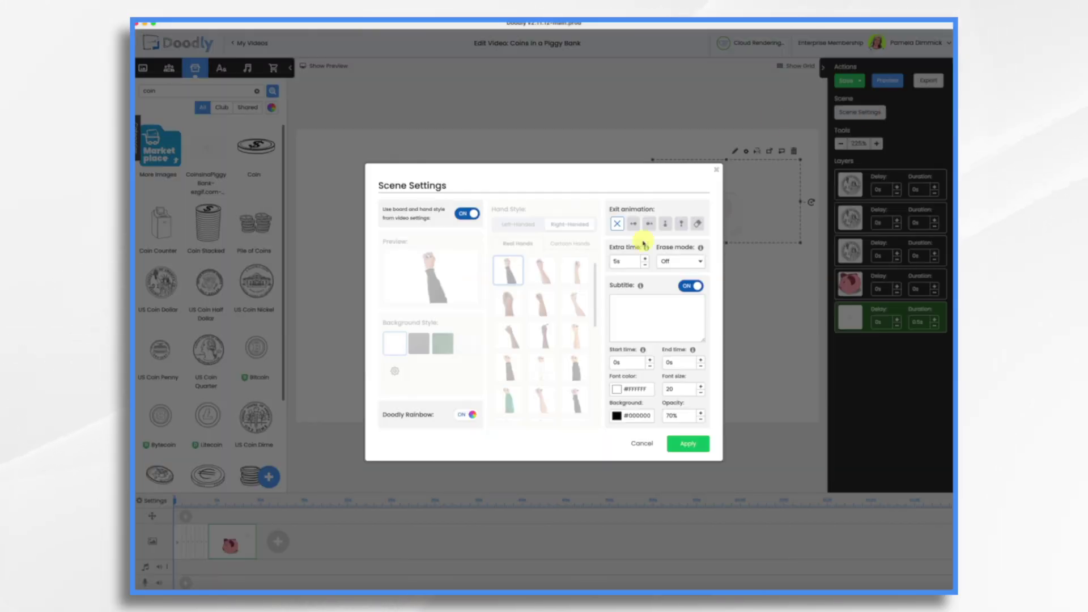
click(632, 262)
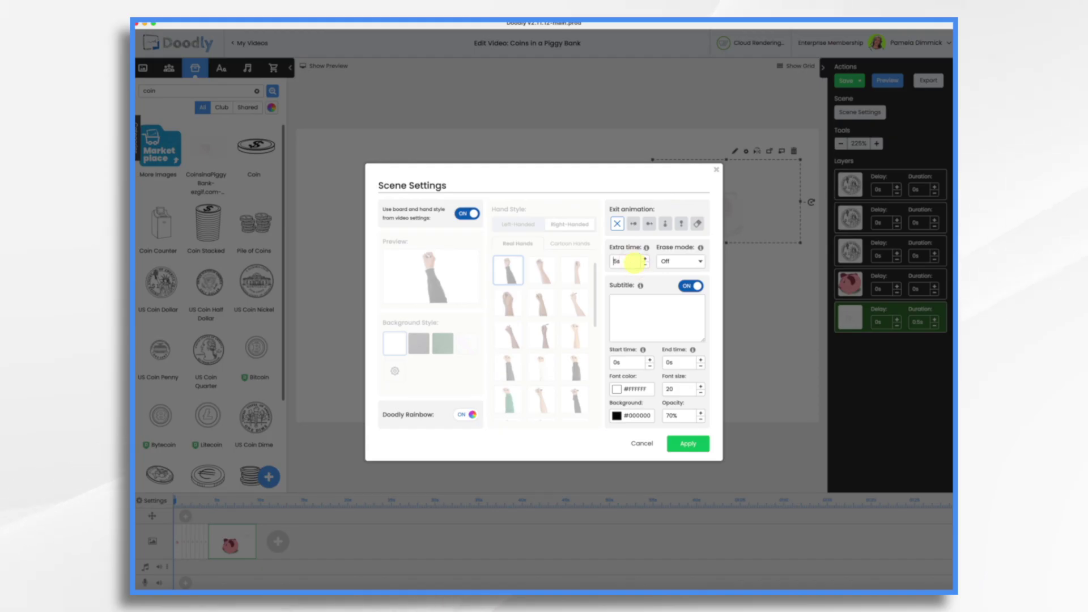
click(686, 446)
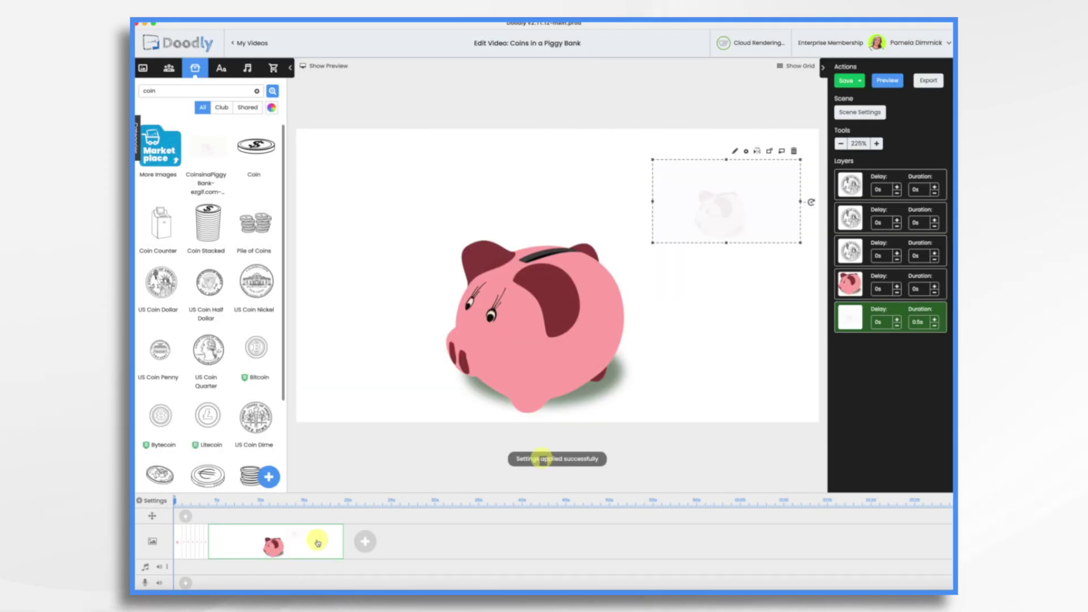
right_click(292, 541)
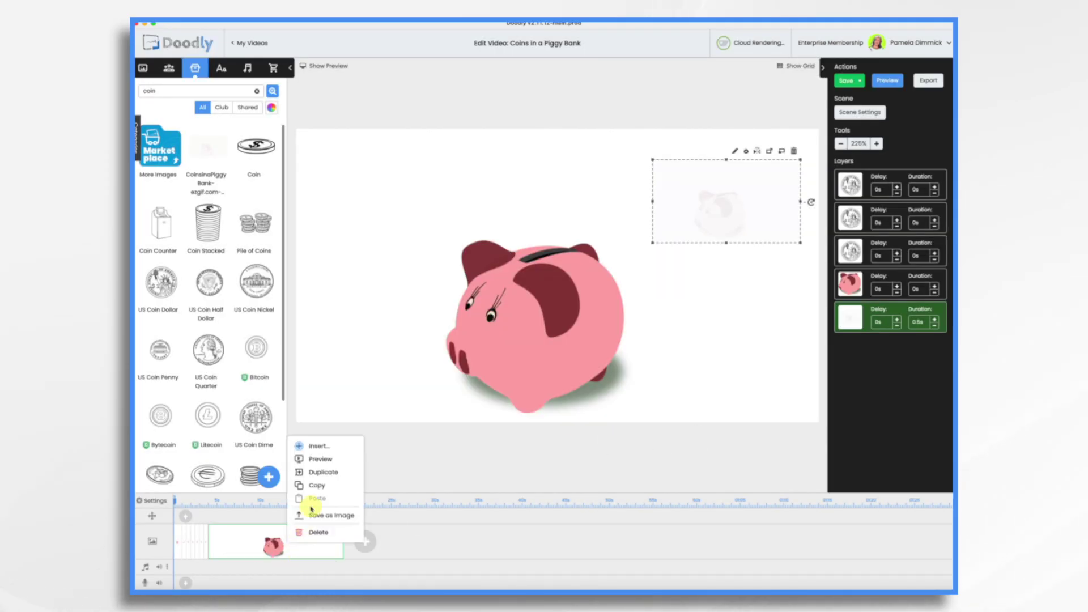
click(320, 461)
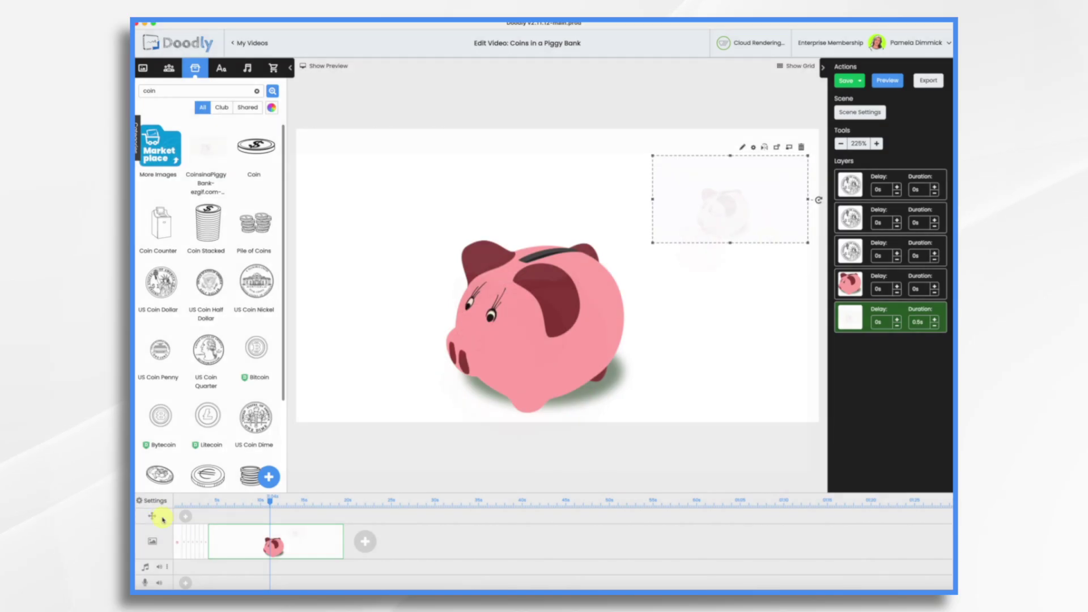
- Add a panning and zooming effect with the side-by-side preview shown, and align the effect with the start of the last scene
mouse_move(284, 523)
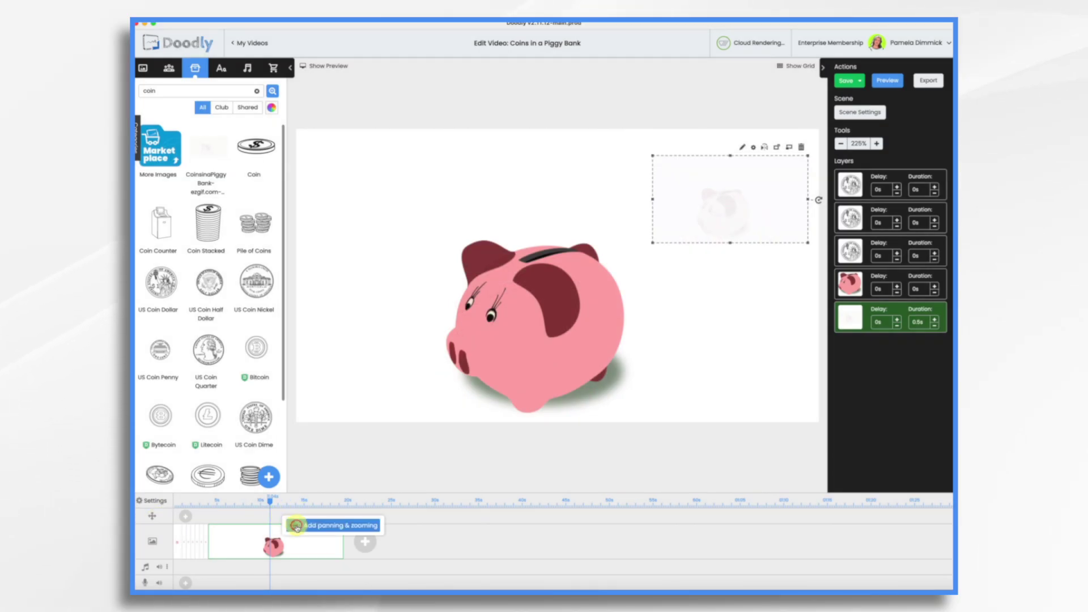
click(296, 526)
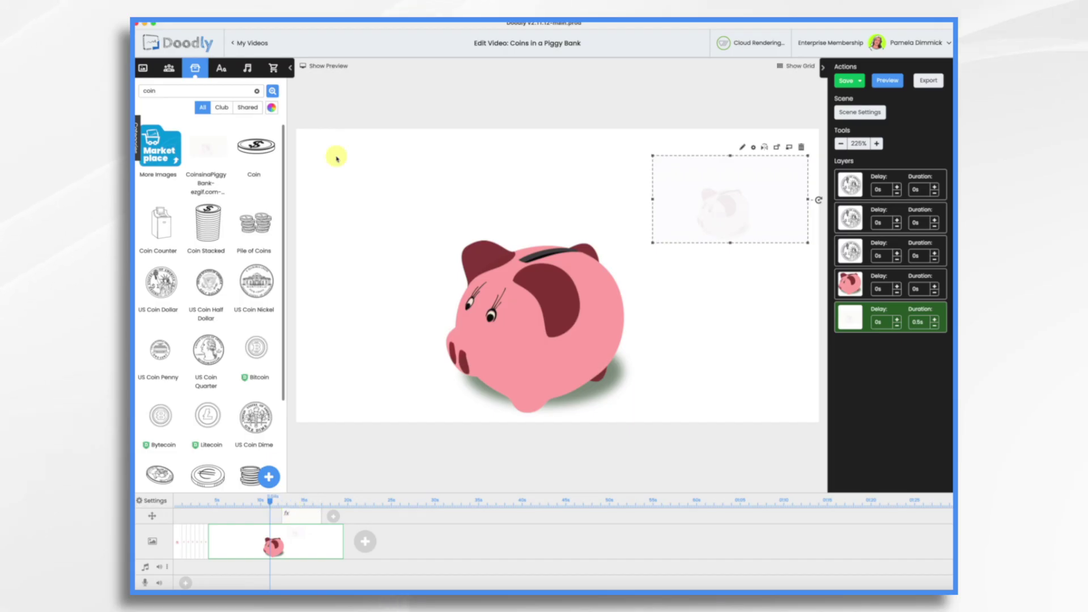
click(328, 66)
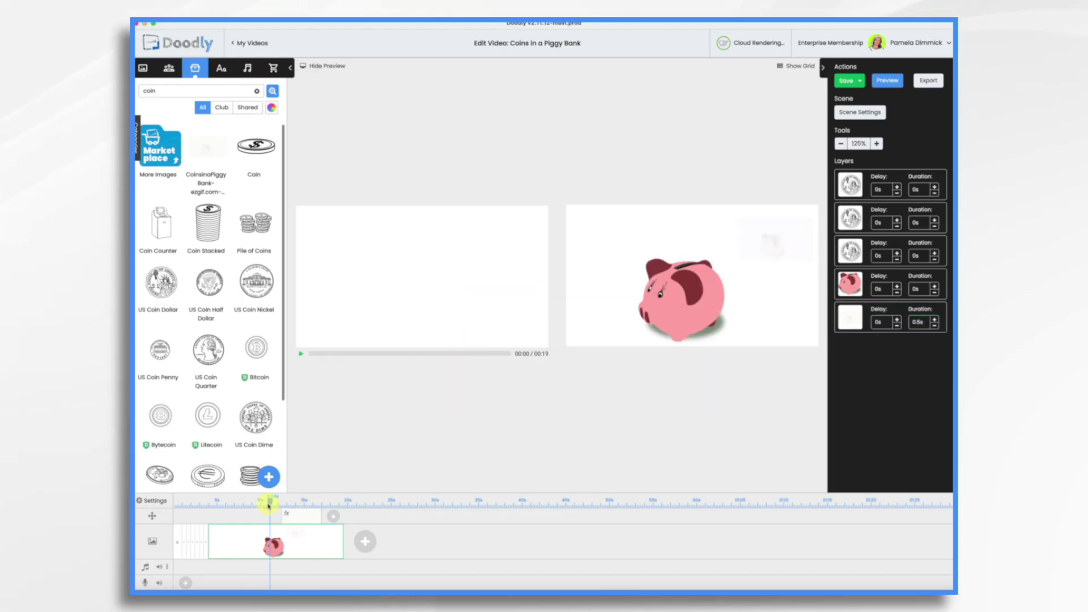
drag(230, 505, 208, 511)
drag(302, 519, 239, 515)
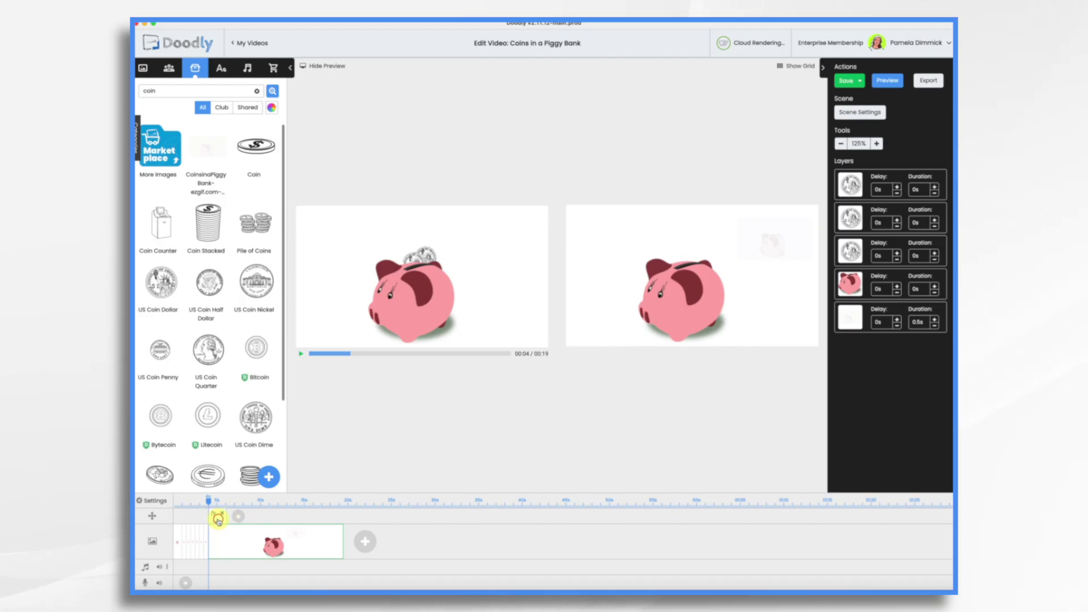
- Frame the panning and zooming effect's end view tightly around the small GIF, apply it, and preview the last scene
click(218, 518)
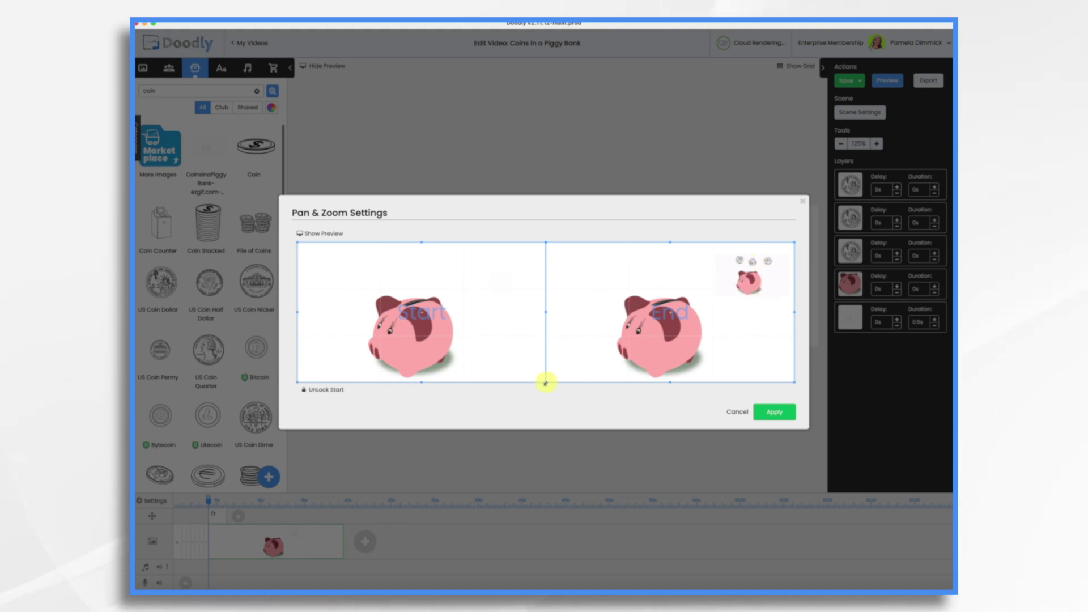
drag(546, 384, 719, 306)
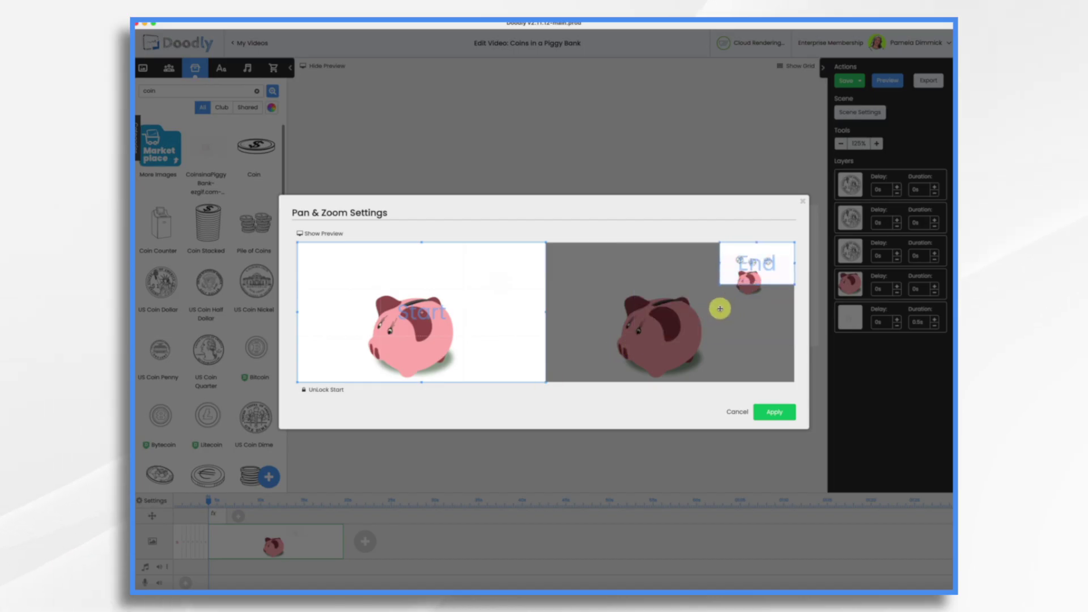
drag(752, 266, 785, 292)
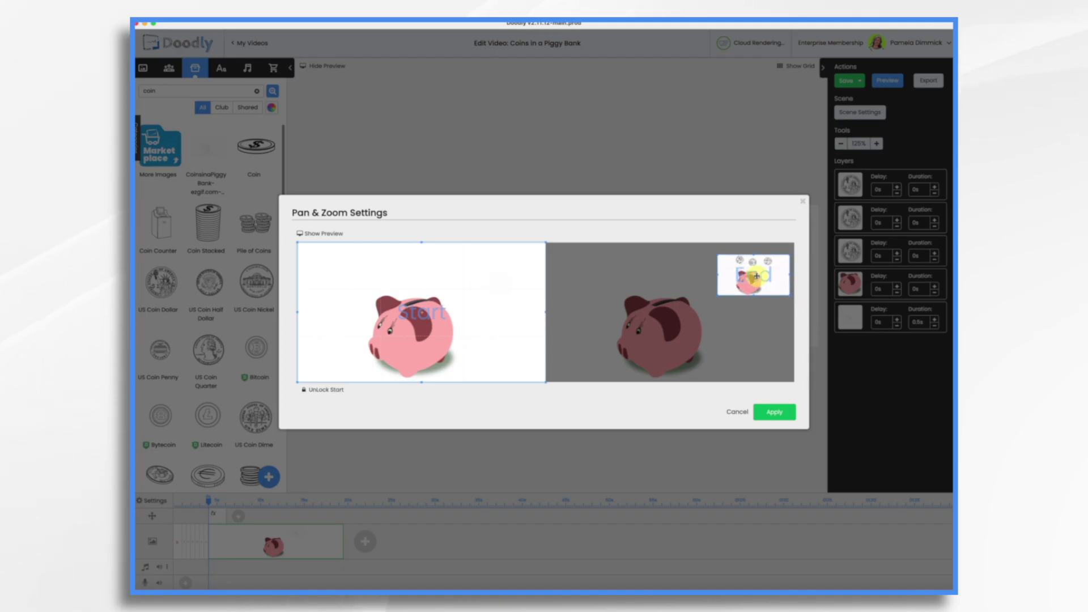
click(774, 412)
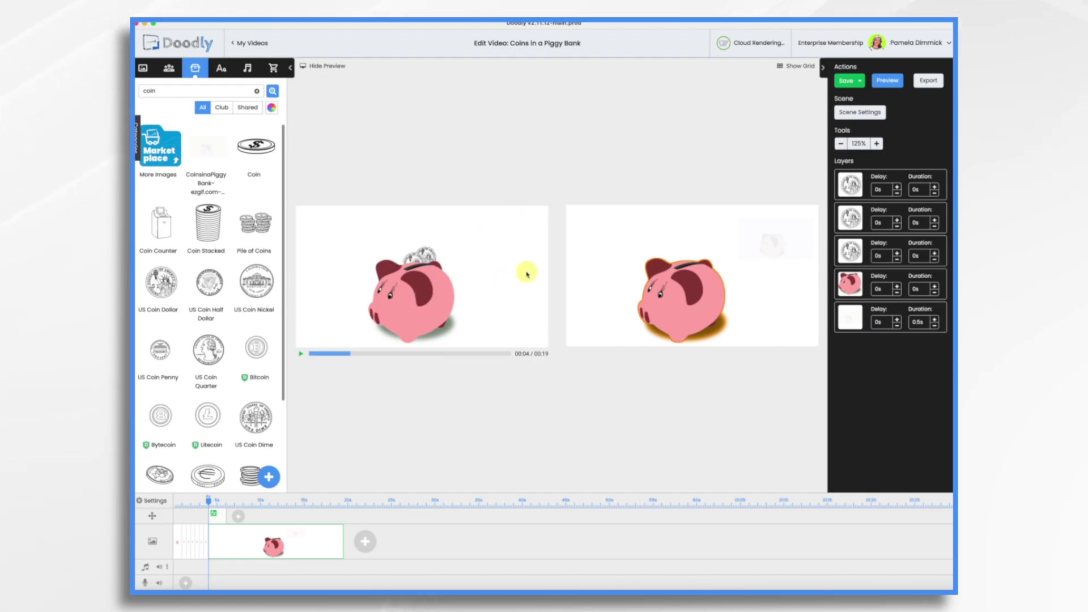
click(304, 356)
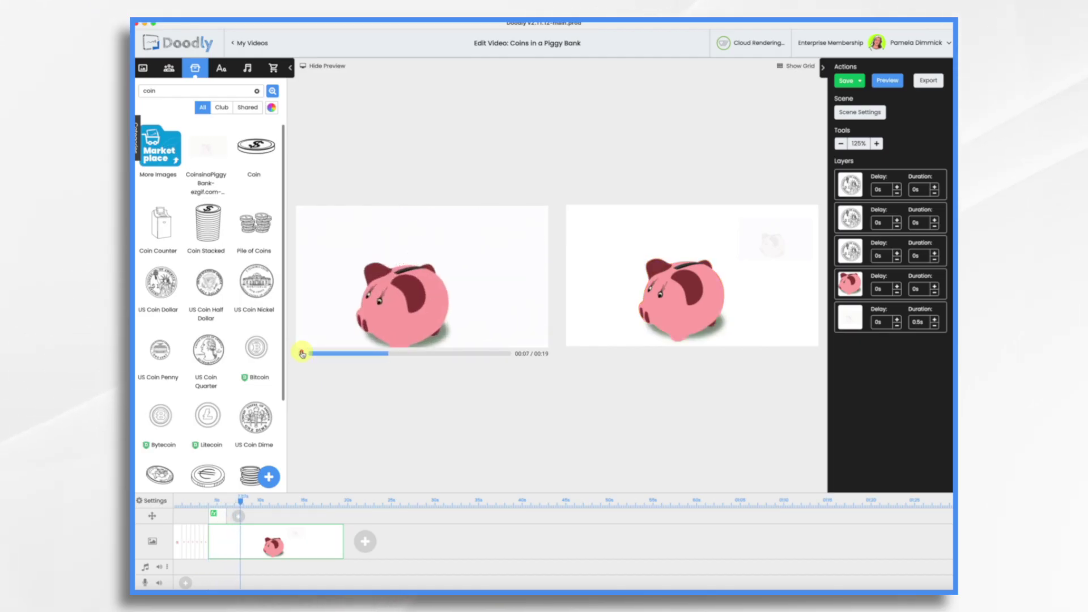
click(302, 355)
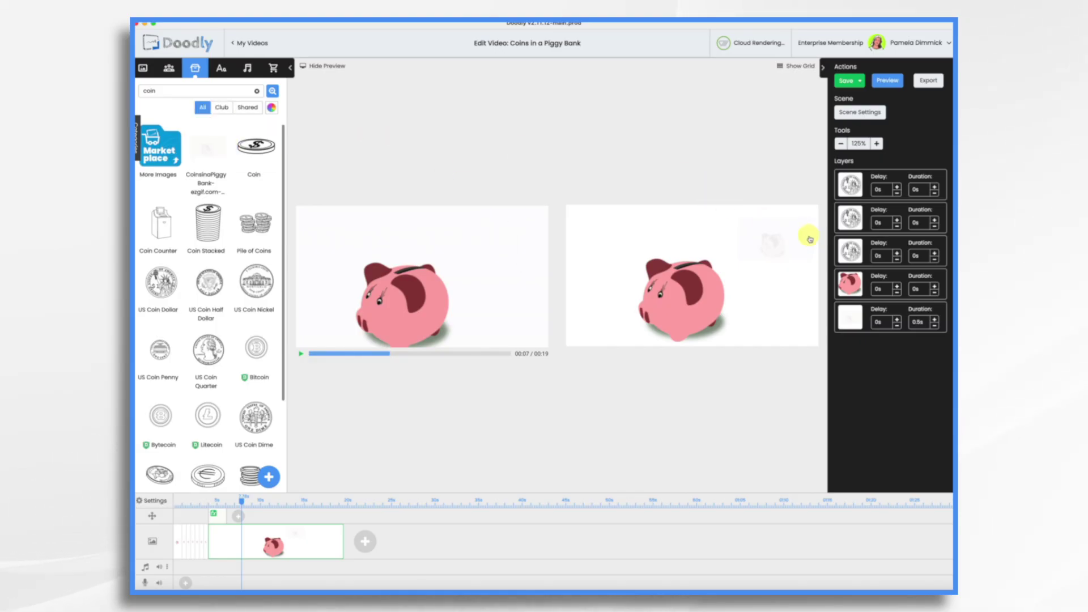
- Hide the side-by-side preview and place a second, much smaller copy of the GIF prop inside the first GIF, beside its piggy bank
click(322, 67)
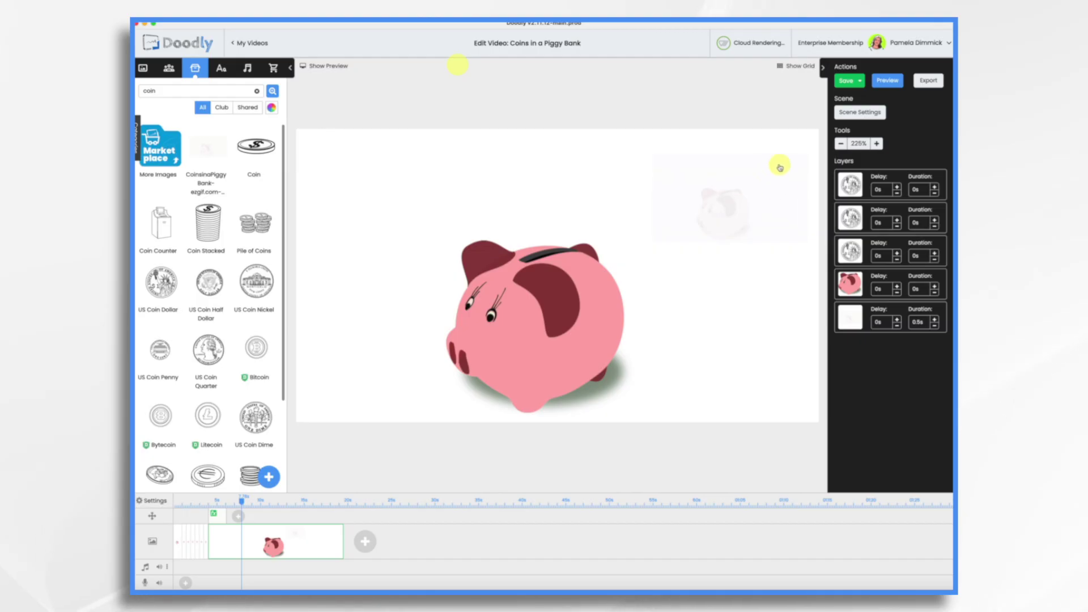
drag(208, 148, 835, 194)
click(510, 321)
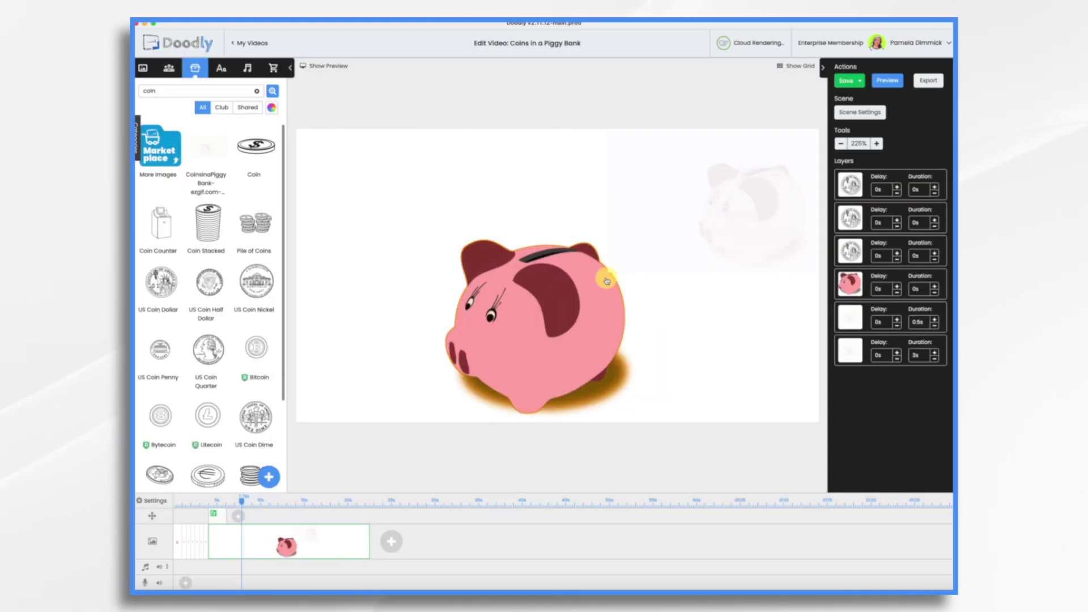
click(695, 232)
drag(607, 274, 645, 285)
drag(772, 315, 753, 195)
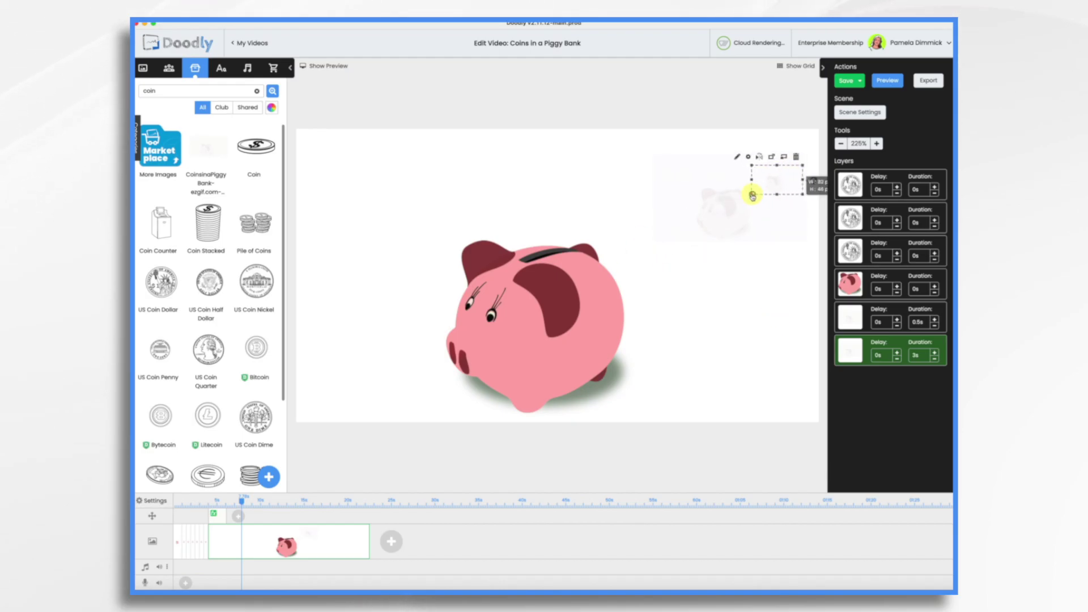
- Add a second panning and zooming effect whose end view frames the tiny GIF copy, and scrub through the preview around it
click(241, 515)
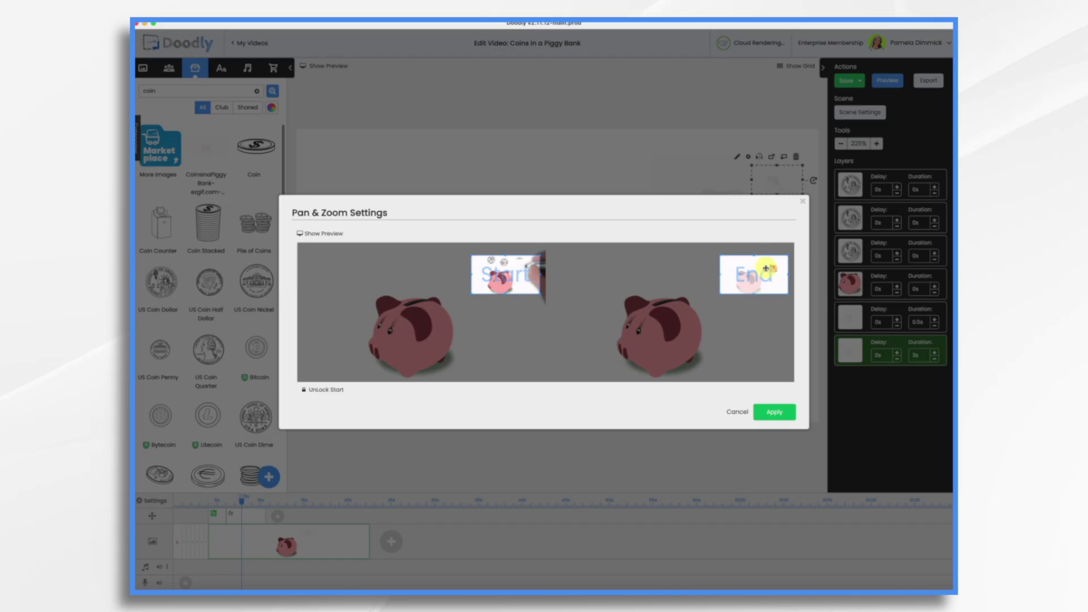
drag(720, 293, 773, 267)
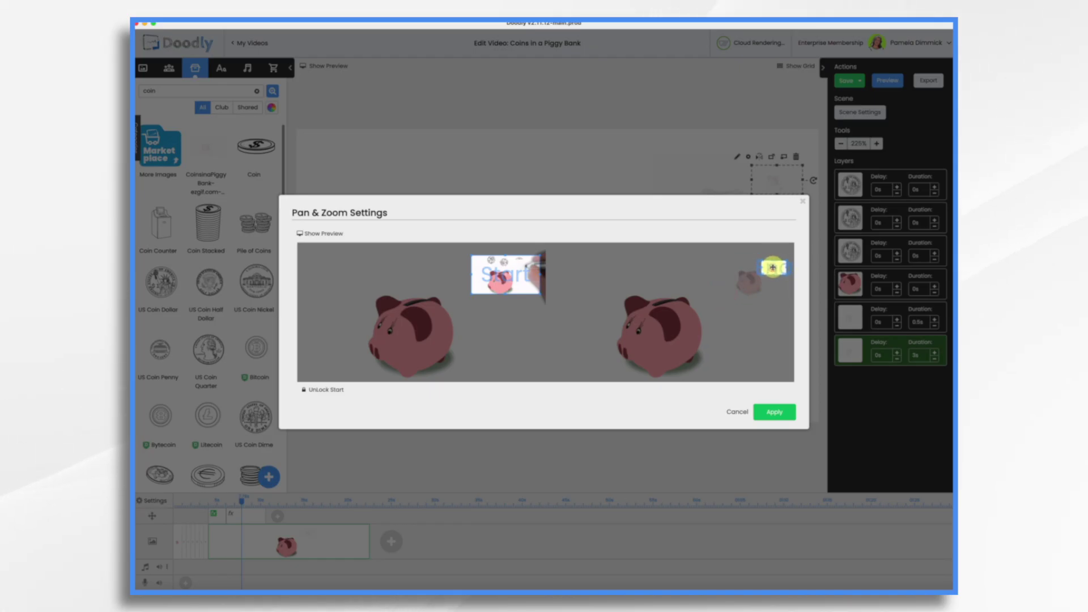
click(783, 413)
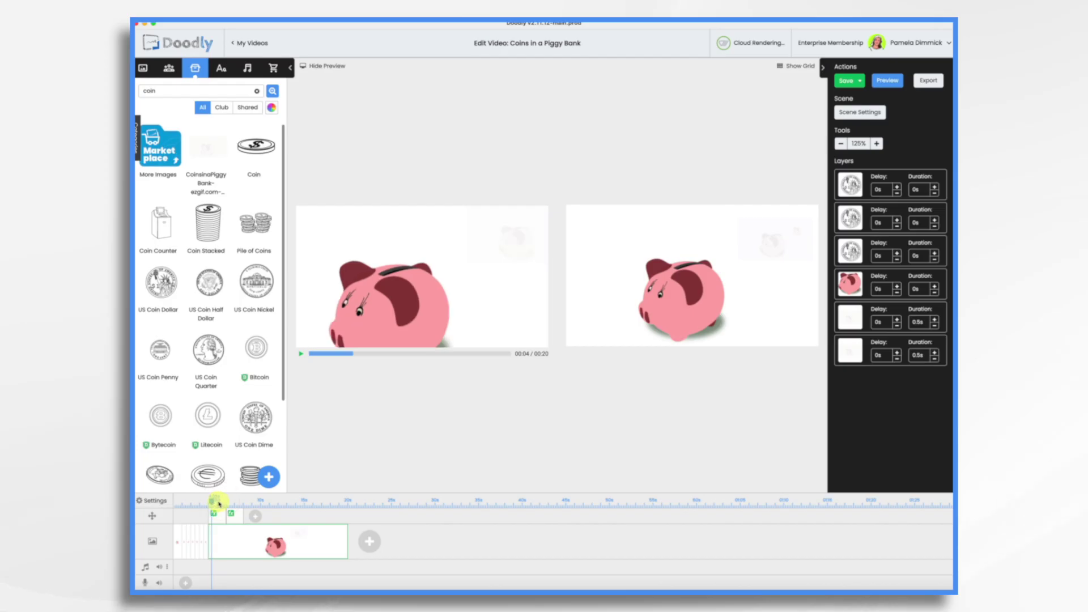
drag(216, 502, 228, 503)
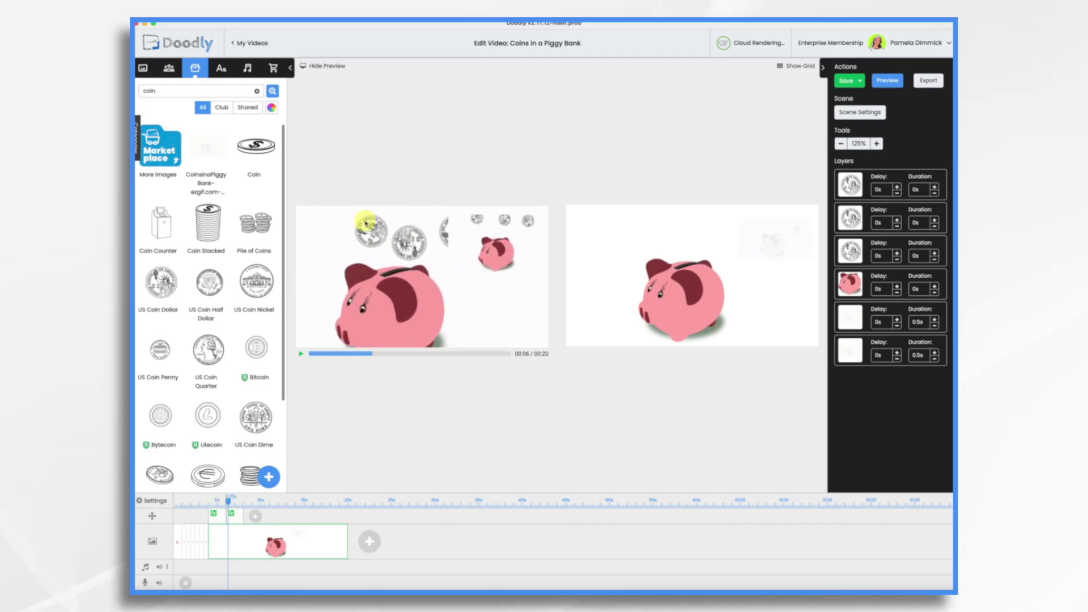
drag(233, 503, 231, 502)
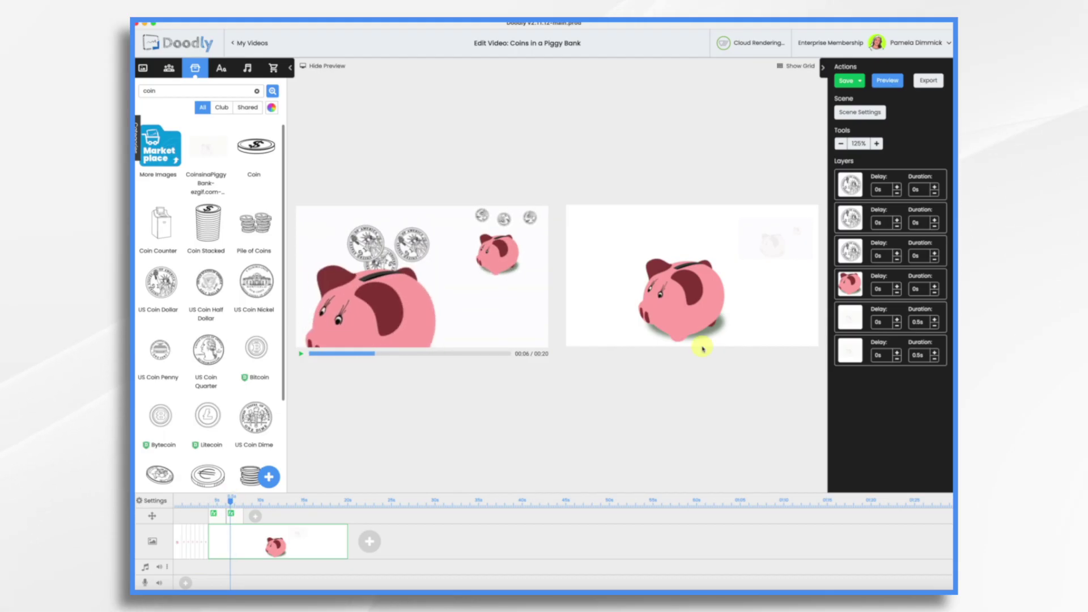
- Set the tiny GIF layer's delay to 2s and play the scene preview to check the timing of both zoom effects
click(897, 352)
click(896, 352)
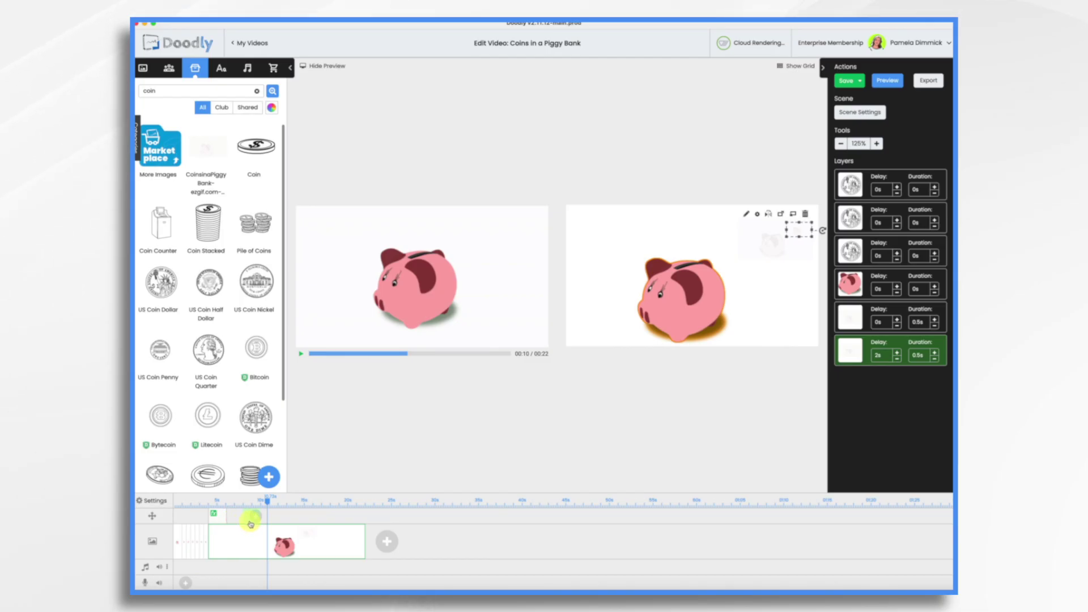
click(215, 499)
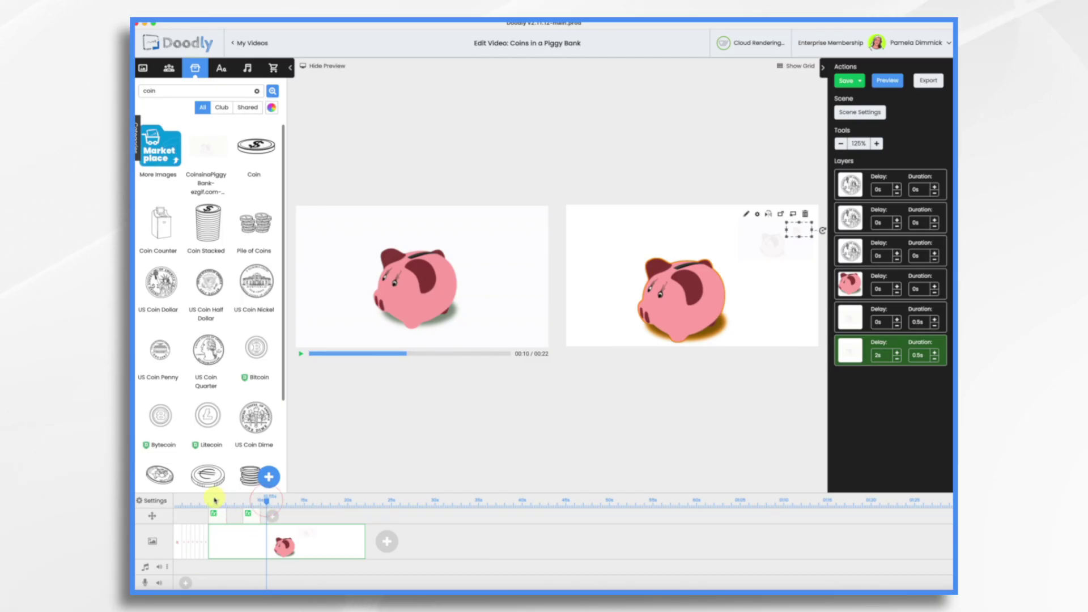
click(301, 355)
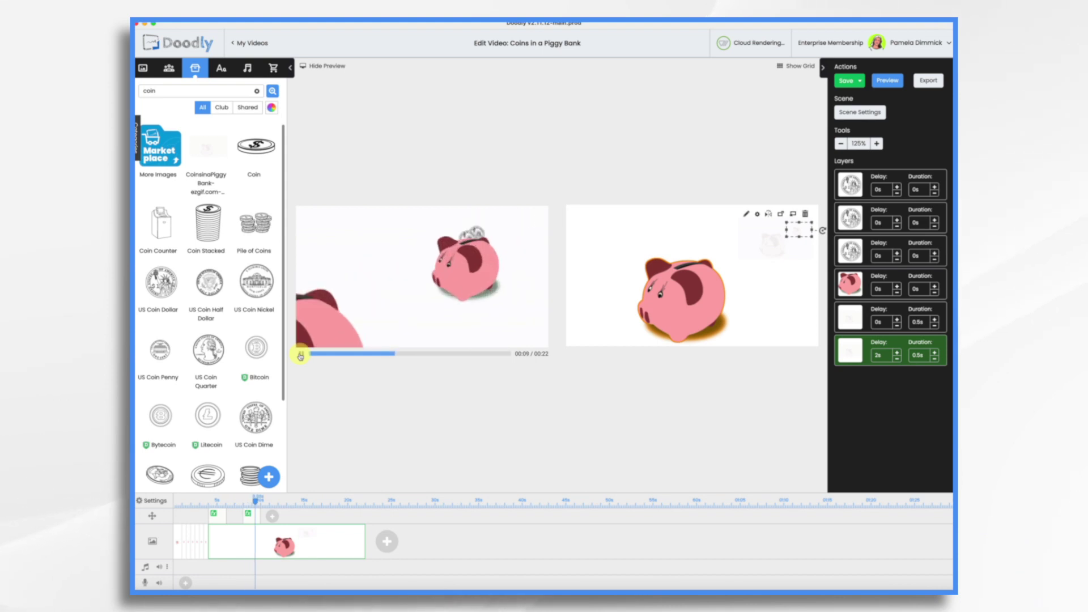
click(301, 355)
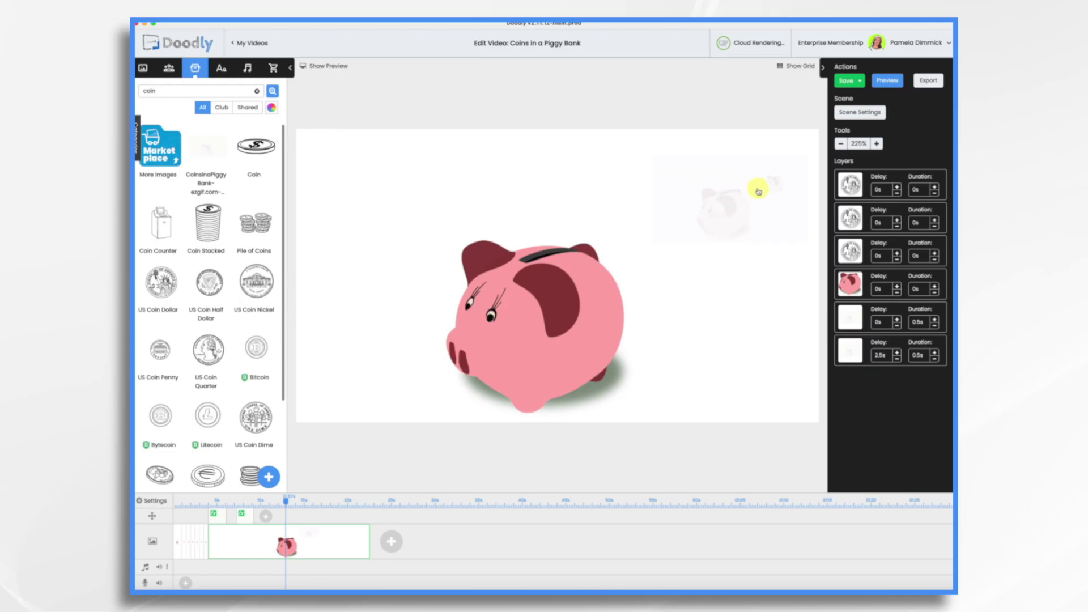
- Add the text "That's All Folks!" in Acme-Regular and shrink it to fit within the tiny GIF copy
click(779, 182)
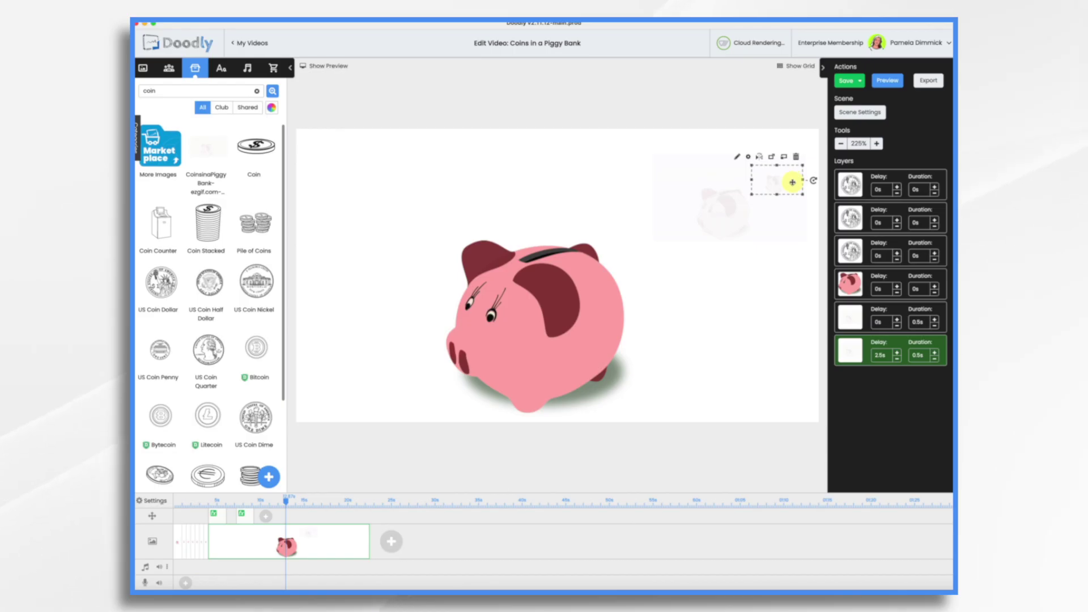
click(221, 68)
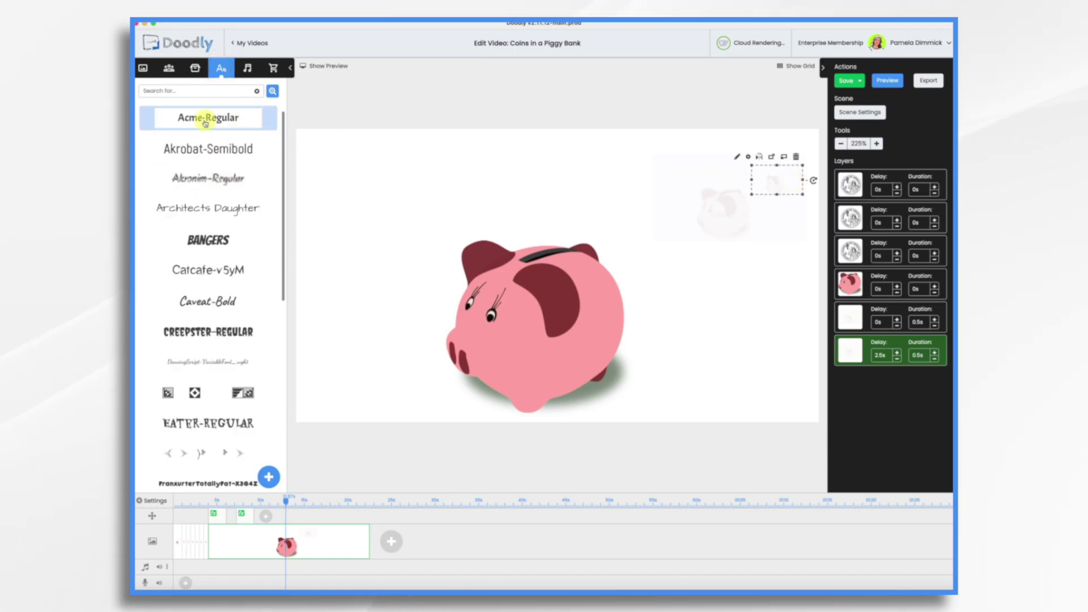
drag(205, 118, 447, 198)
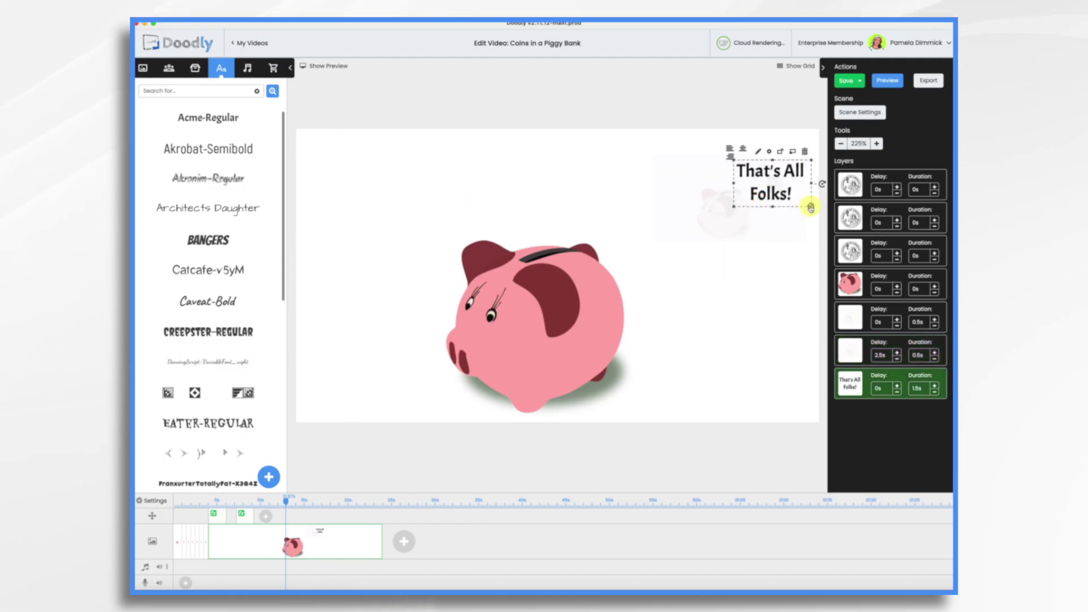
drag(811, 208, 749, 169)
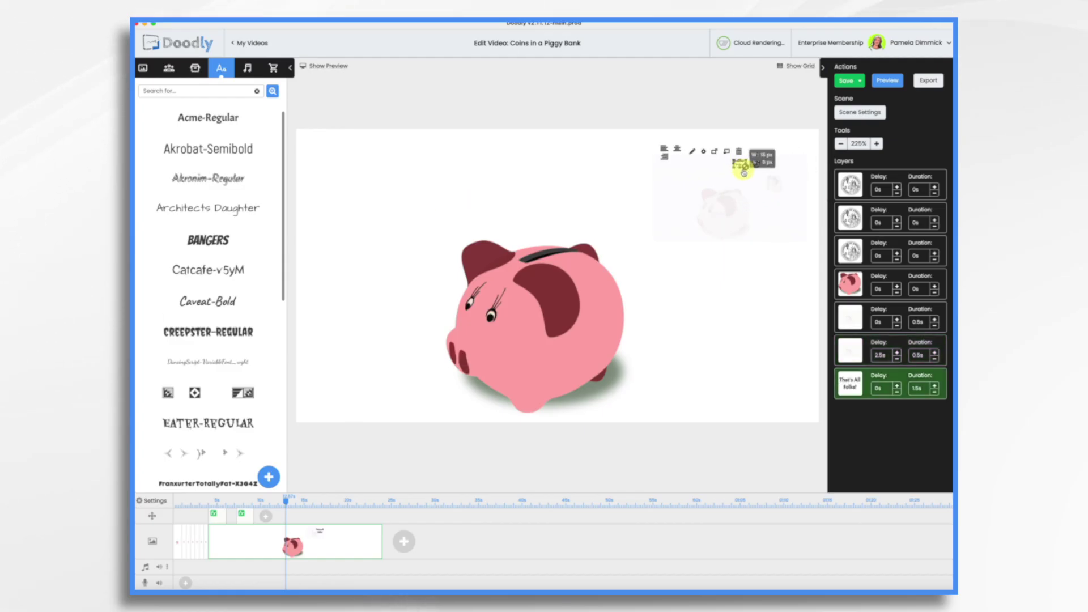
- Position the "That's All Folks!" text beside the piggy bank inside the tiny GIF copy, working at 400% canvas zoom
click(878, 146)
click(878, 146)
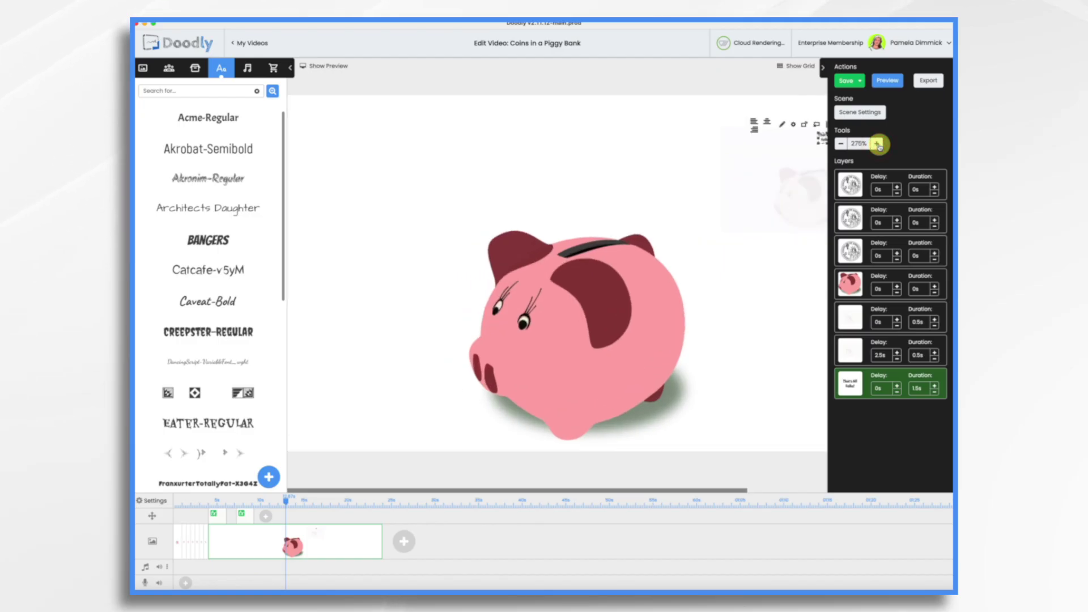
click(878, 145)
click(700, 209)
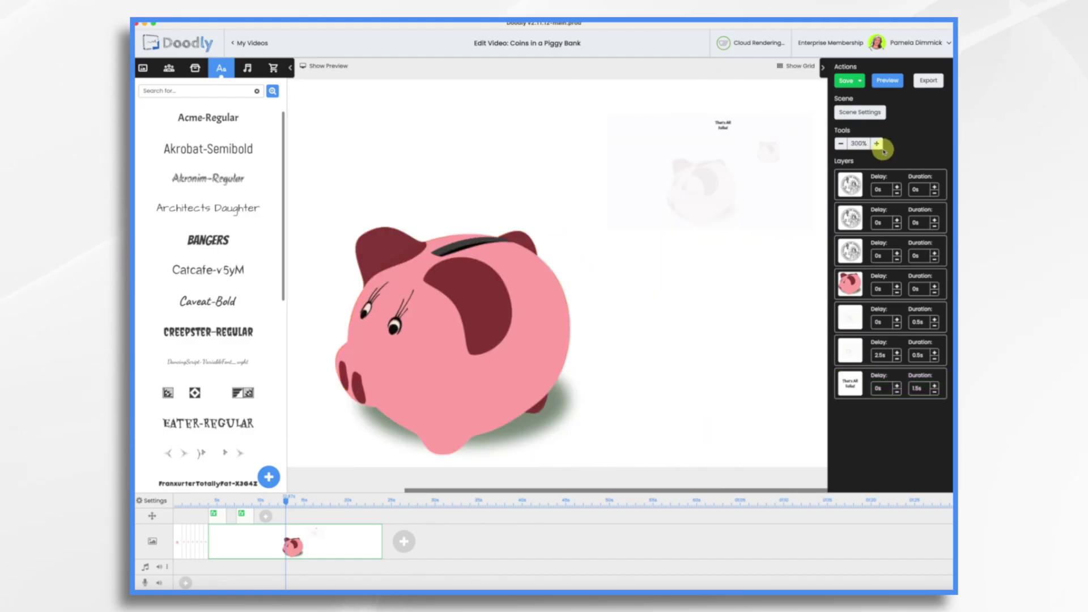
click(877, 144)
click(876, 144)
click(877, 144)
click(876, 145)
scroll(765, 333, right, 4)
drag(690, 119, 775, 150)
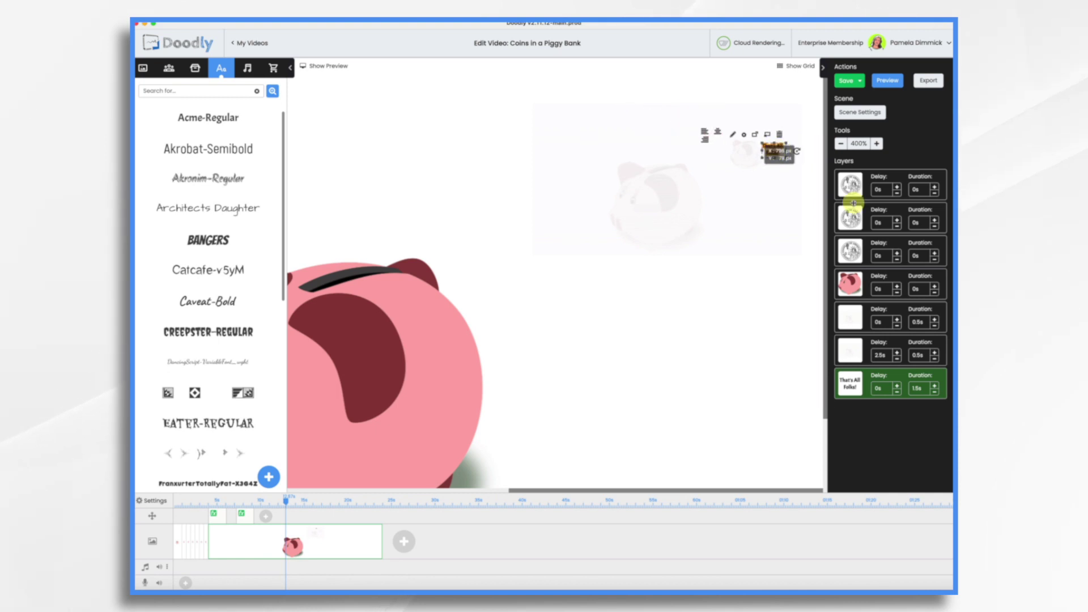